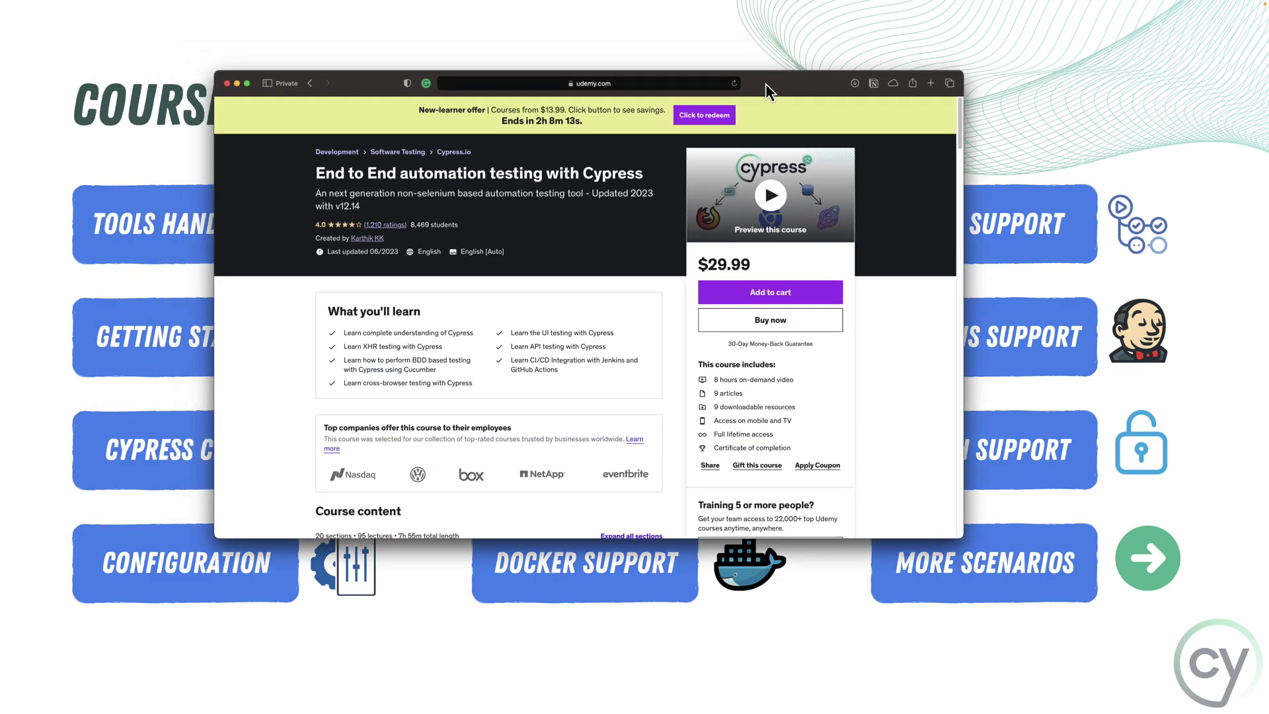
{"action": "scroll", "coordinate": [552, 311], "scroll_direction": "down", "scroll_amount": 2}
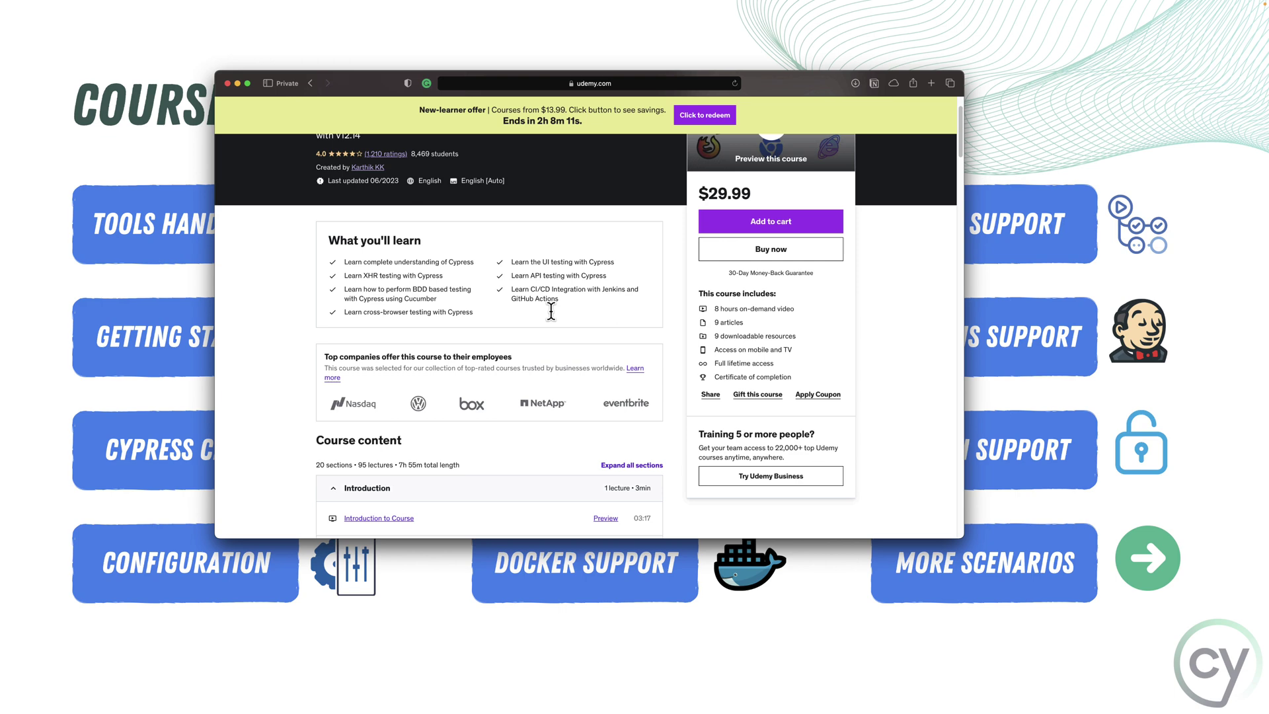
{"action": "scroll", "coordinate": [551, 313], "scroll_direction": "down", "scroll_amount": 2}
{"action": "scroll", "coordinate": [552, 312], "scroll_direction": "down", "scroll_amount": 2}
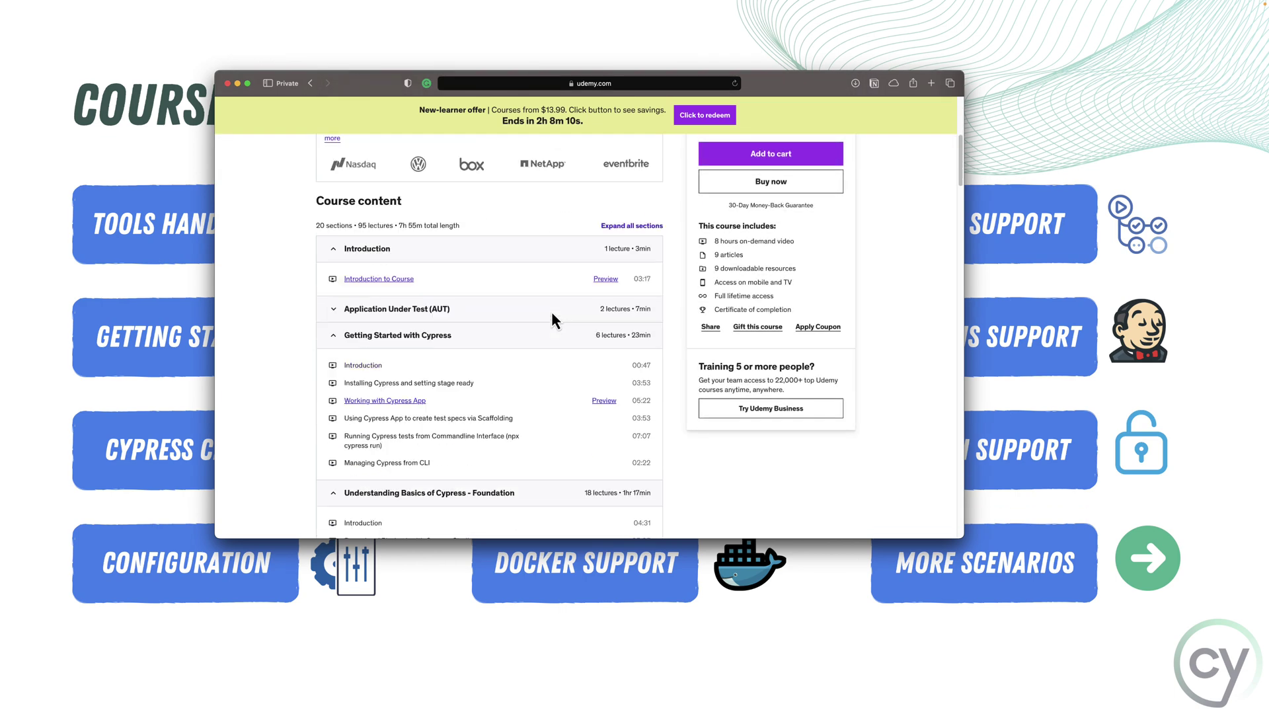
Expand the AUT, Common Scenarios, API Testing, Network Stubbing and Cypress Reports sections.
{"action": "left_click", "coordinate": [461, 306]}
{"action": "scroll", "coordinate": [491, 309], "scroll_direction": "down", "scroll_amount": 1}
{"action": "scroll", "coordinate": [487, 287], "scroll_direction": "down", "scroll_amount": 1}
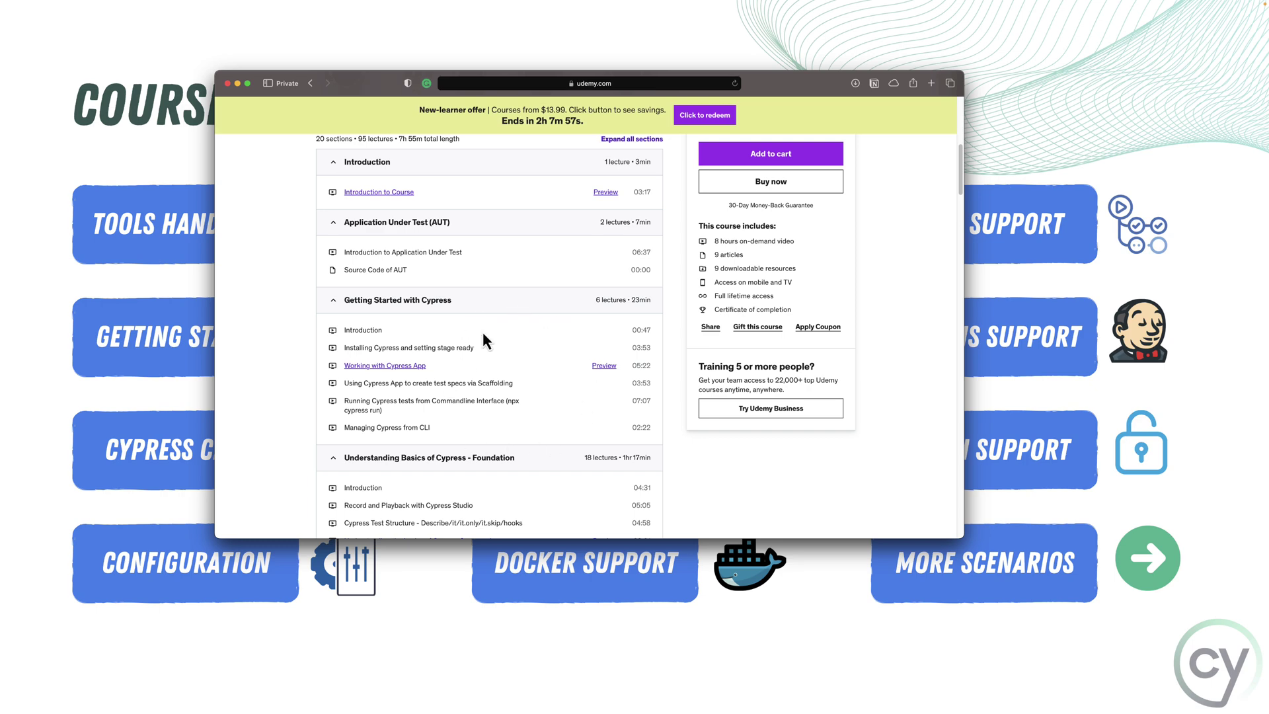
{"action": "scroll", "coordinate": [555, 402], "scroll_direction": "down", "scroll_amount": 3}
{"action": "scroll", "coordinate": [554, 400], "scroll_direction": "down", "scroll_amount": 1}
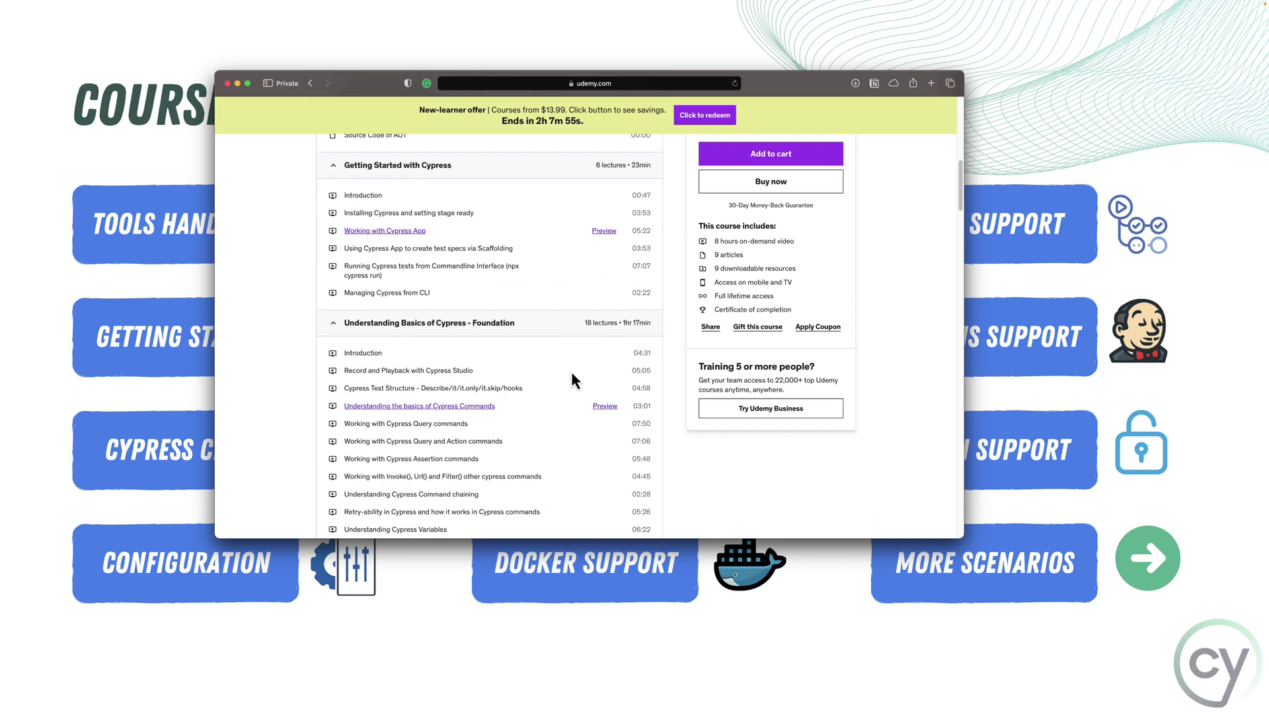
{"action": "scroll", "coordinate": [565, 474], "scroll_direction": "down", "scroll_amount": 3}
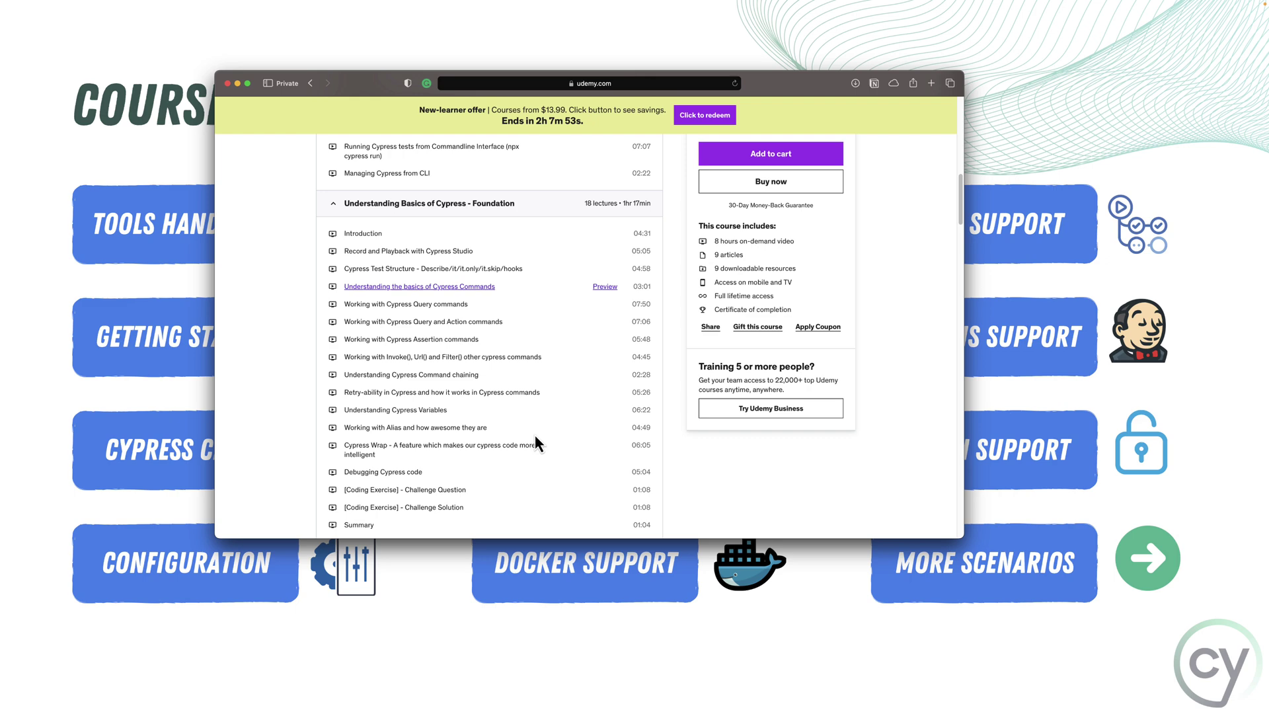
{"action": "scroll", "coordinate": [534, 434], "scroll_direction": "down", "scroll_amount": 4}
{"action": "scroll", "coordinate": [535, 437], "scroll_direction": "down", "scroll_amount": 1}
{"action": "scroll", "coordinate": [505, 388], "scroll_direction": "down", "scroll_amount": 1}
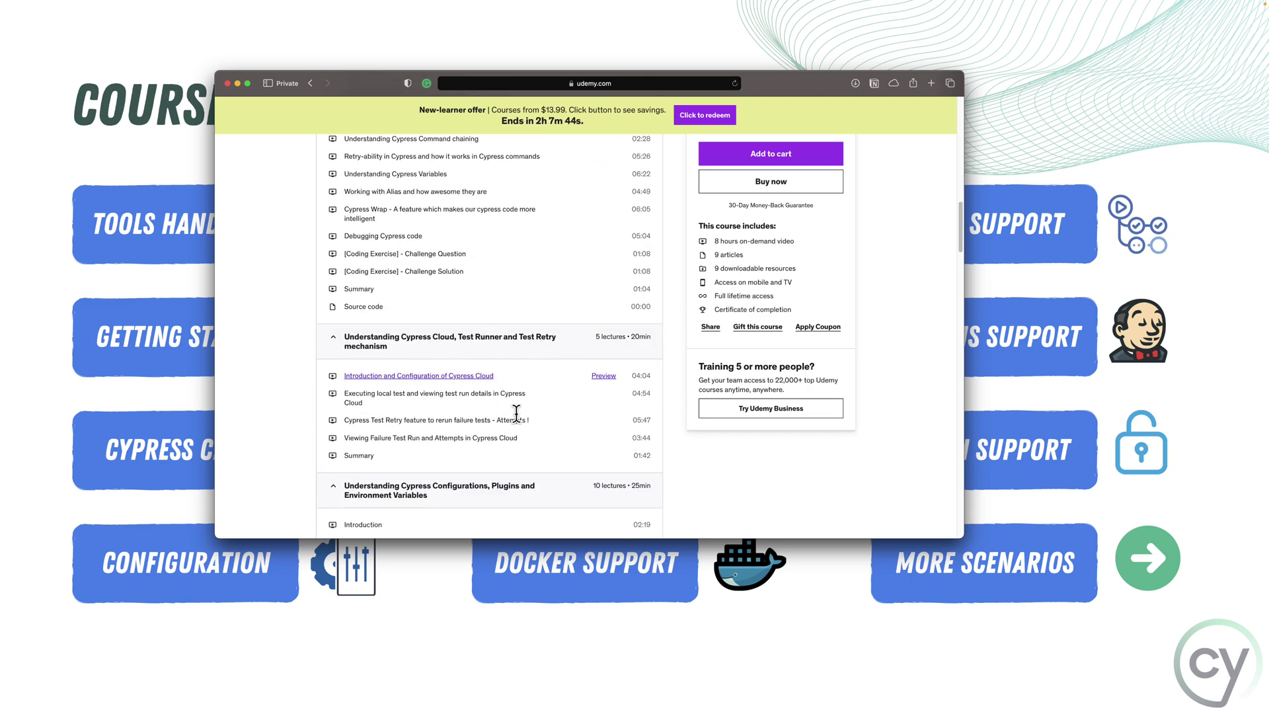
{"action": "scroll", "coordinate": [580, 395], "scroll_direction": "down", "scroll_amount": 1}
{"action": "scroll", "coordinate": [580, 394], "scroll_direction": "down", "scroll_amount": 2}
{"action": "scroll", "coordinate": [578, 394], "scroll_direction": "down", "scroll_amount": 2}
{"action": "scroll", "coordinate": [575, 392], "scroll_direction": "down", "scroll_amount": 1}
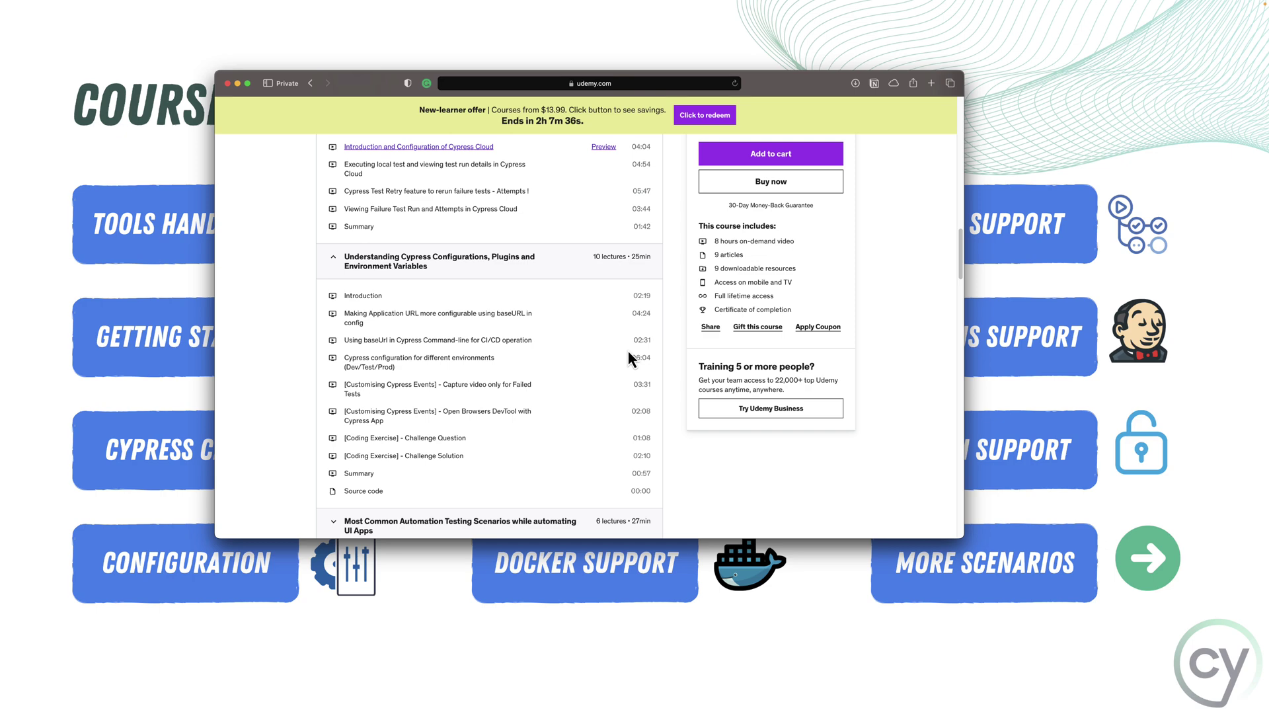
{"action": "scroll", "coordinate": [579, 357], "scroll_direction": "down", "scroll_amount": 4}
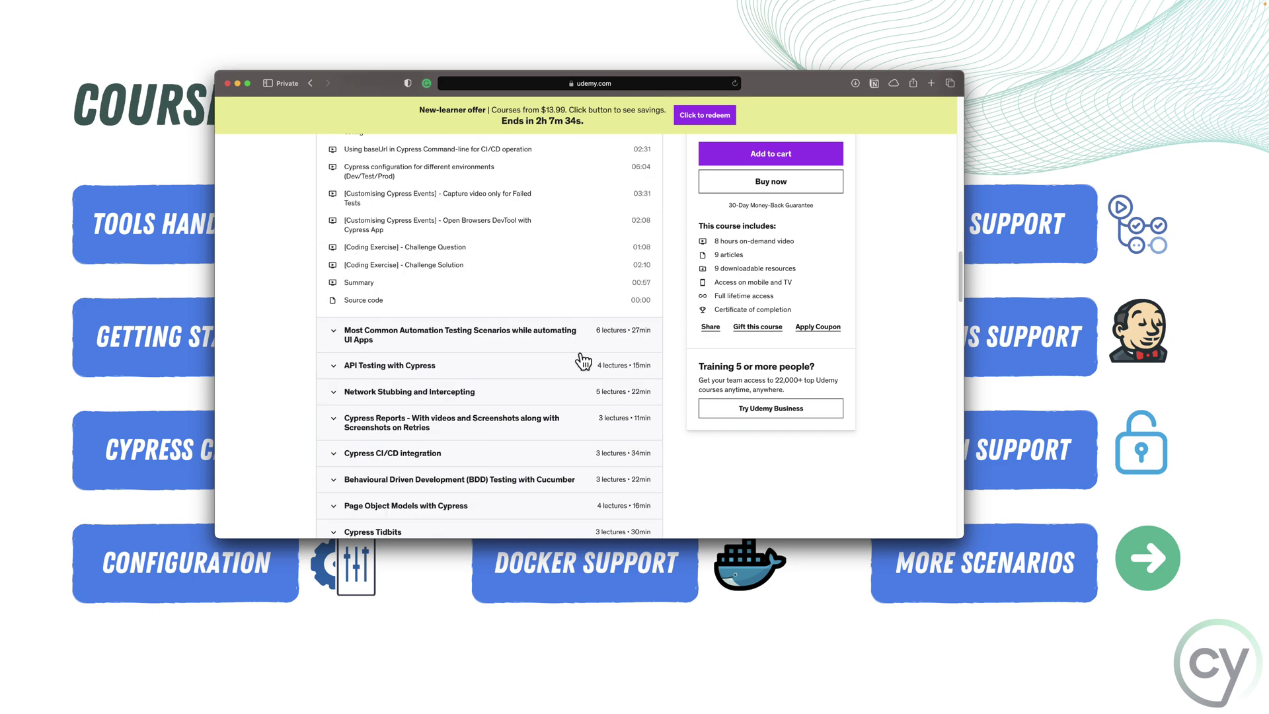
{"action": "scroll", "coordinate": [539, 318], "scroll_direction": "down", "scroll_amount": 1}
{"action": "left_click", "coordinate": [567, 290]}
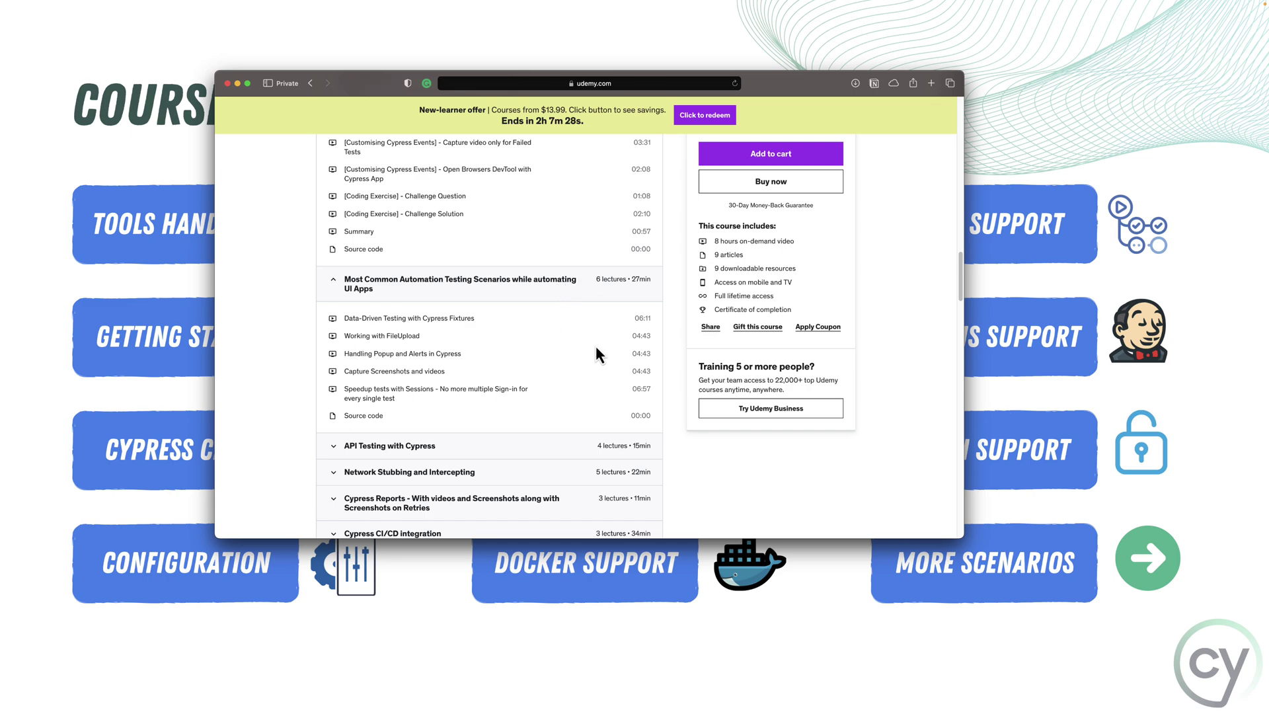
{"action": "scroll", "coordinate": [596, 344], "scroll_direction": "down", "scroll_amount": 2}
{"action": "left_click", "coordinate": [545, 368]}
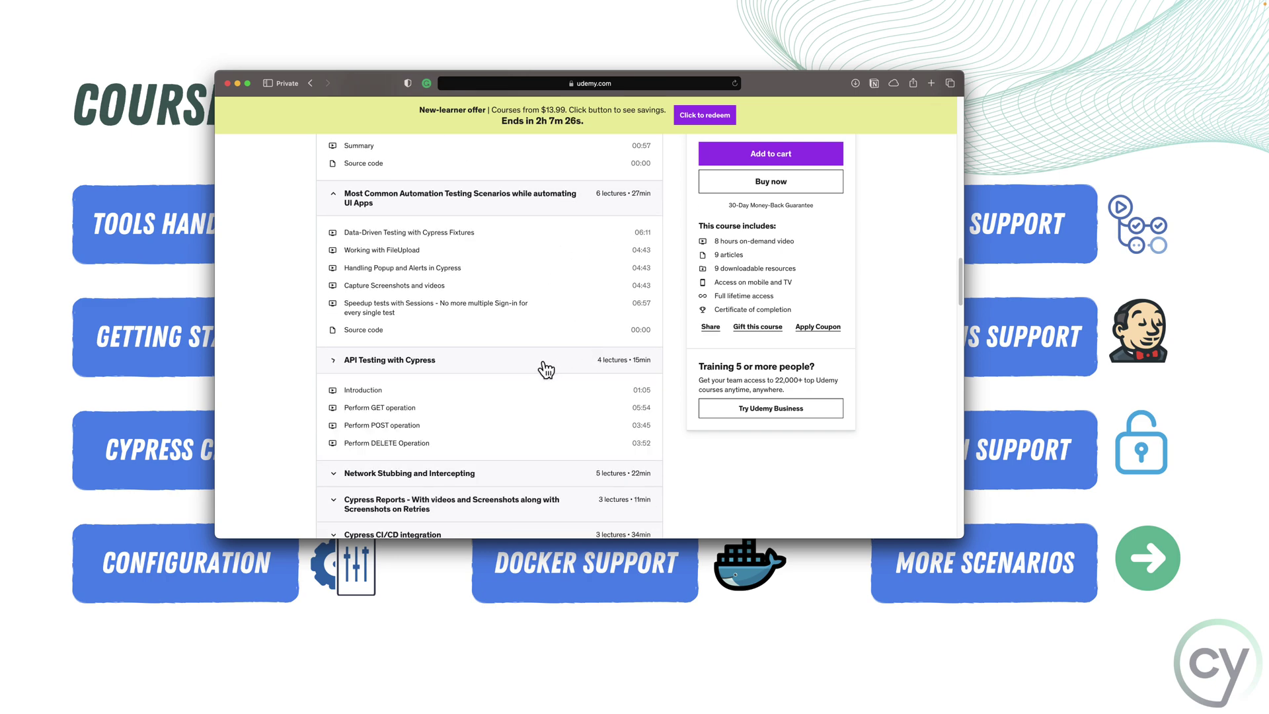
{"action": "scroll", "coordinate": [546, 368], "scroll_direction": "down", "scroll_amount": 2}
{"action": "left_click", "coordinate": [566, 369]}
{"action": "scroll", "coordinate": [580, 370], "scroll_direction": "down", "scroll_amount": 2}
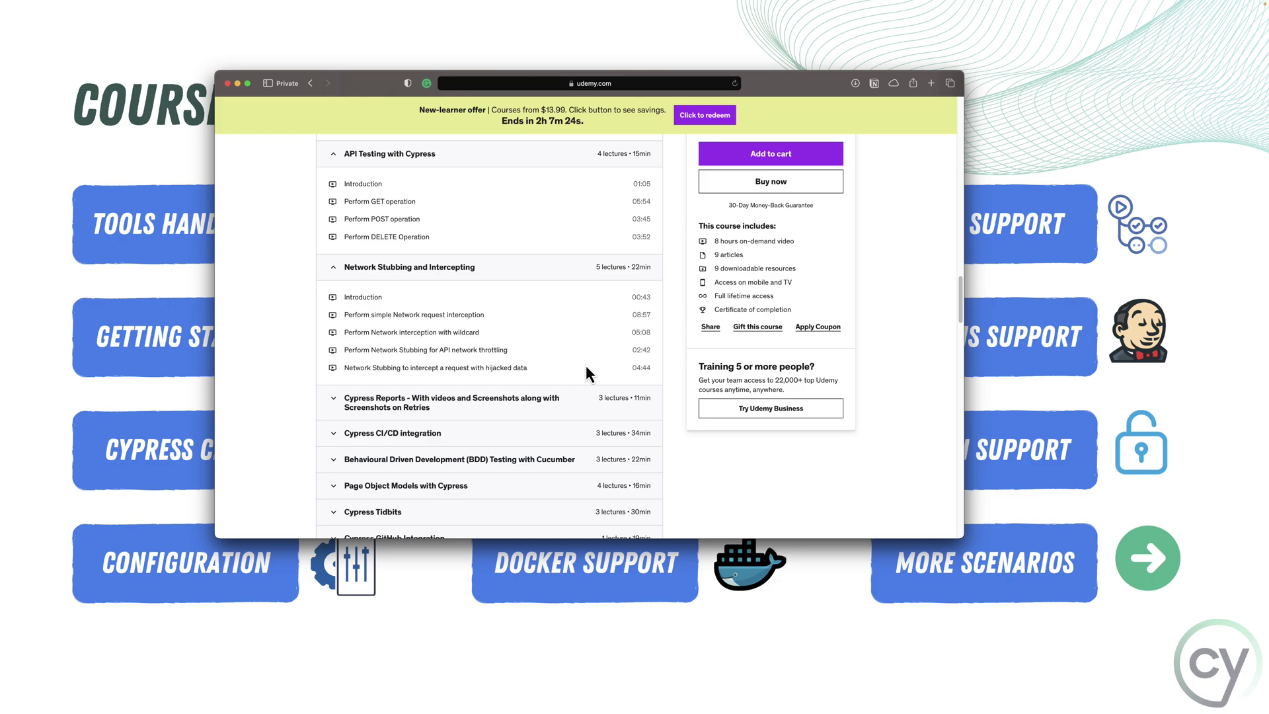
{"action": "left_click", "coordinate": [547, 405]}
{"action": "scroll", "coordinate": [581, 391], "scroll_direction": "down", "scroll_amount": 2}
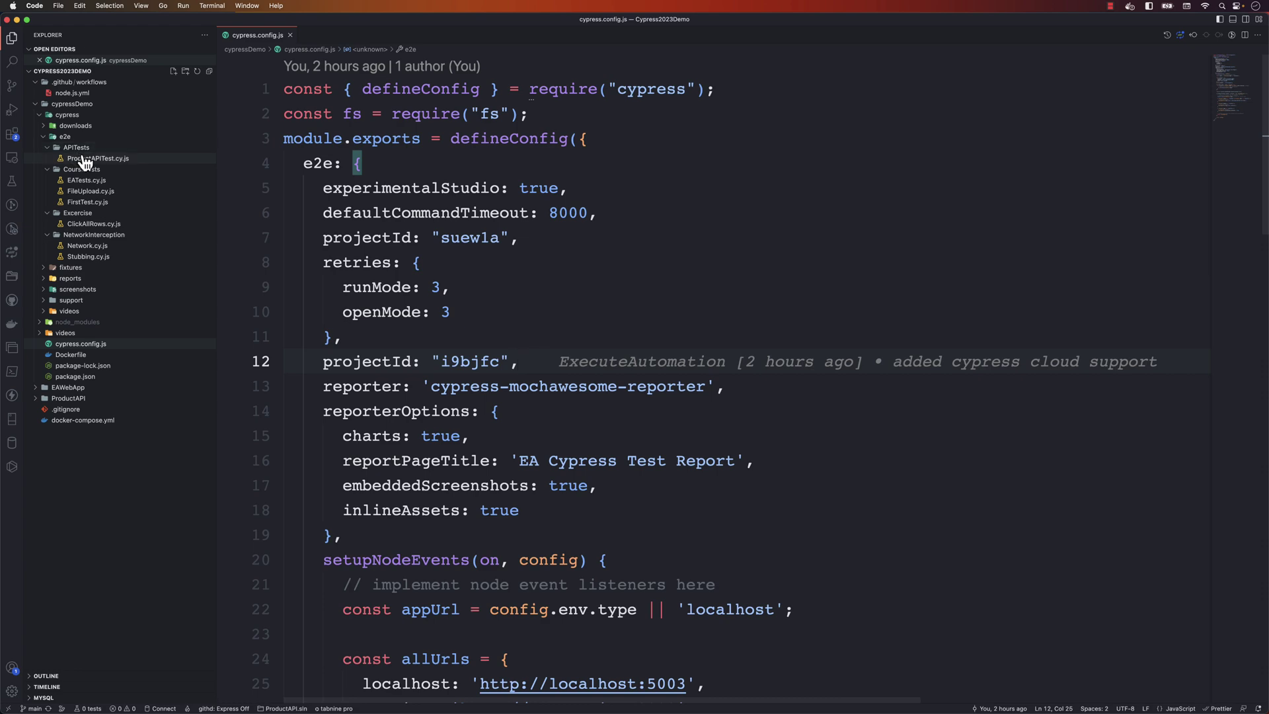
{"action": "scroll", "coordinate": [248, 249], "scroll_direction": "down", "scroll_amount": 6}
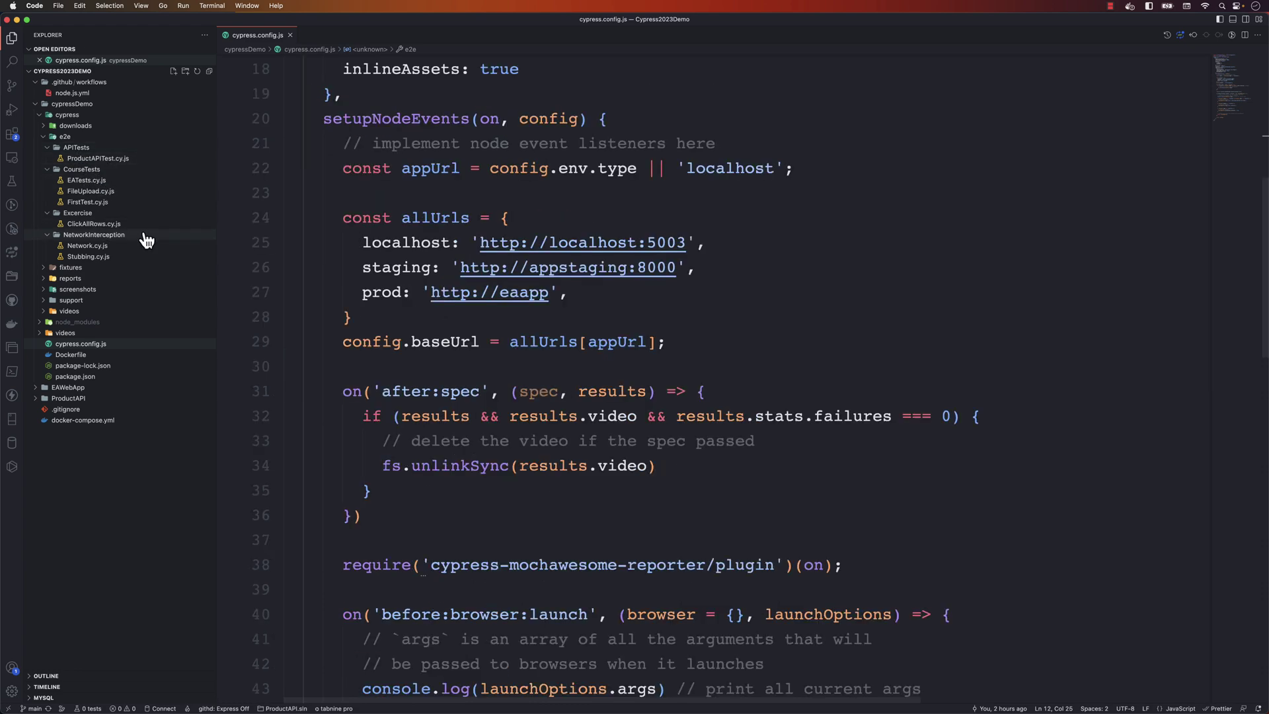
{"action": "scroll", "coordinate": [433, 241], "scroll_direction": "up", "scroll_amount": 6}
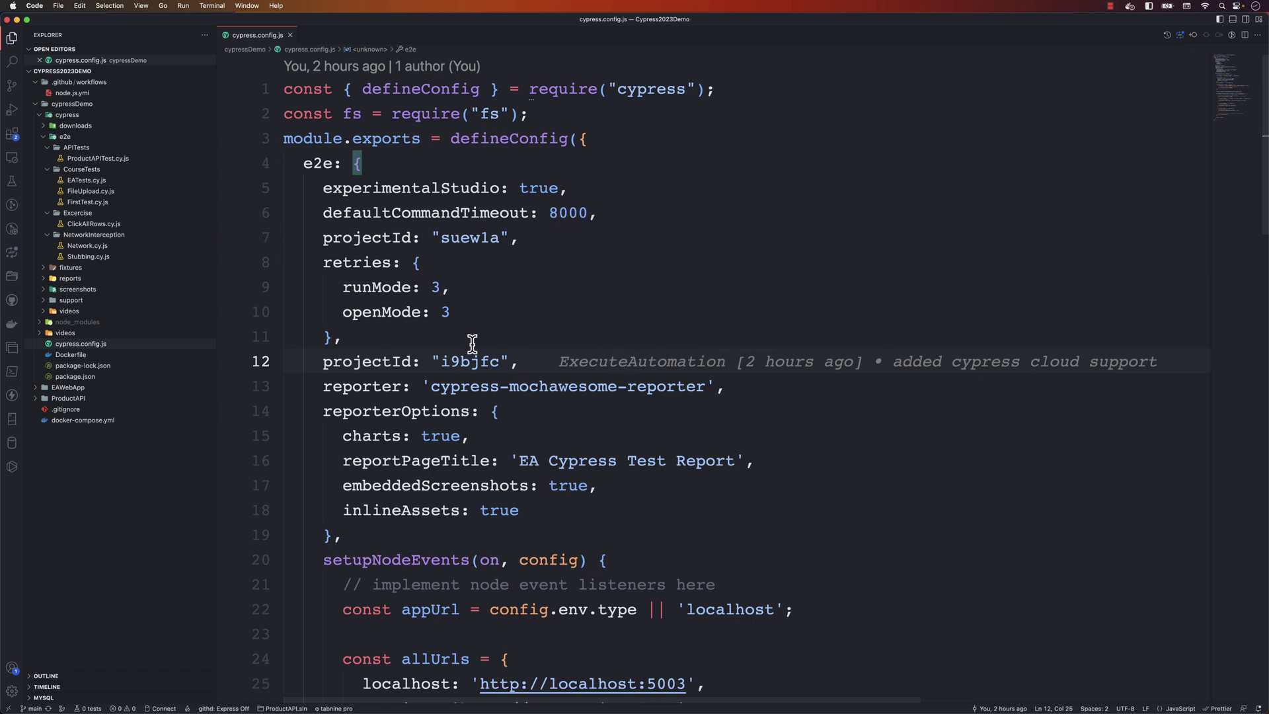
Bring the Cypress2023Demo GitHub repository window forward from VS Code.
{"action": "key", "text": "super+Tab"}
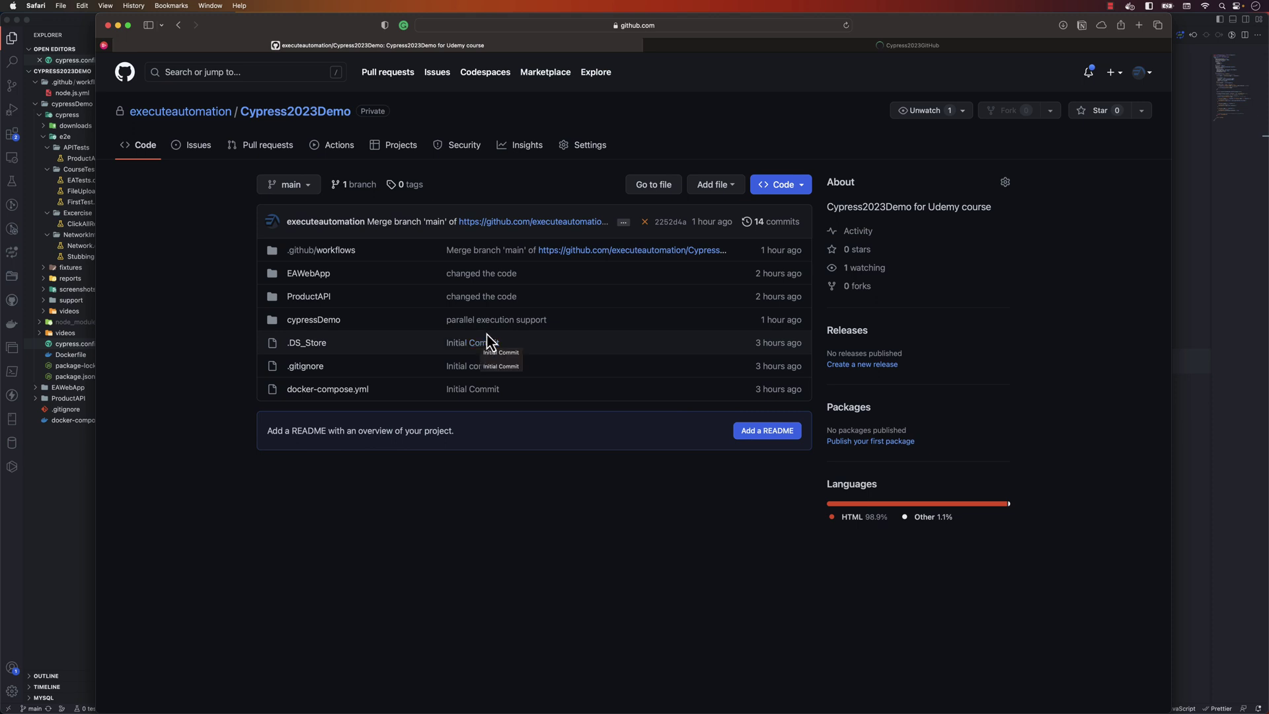
View node.js.yml under .github/workflows, then move to the Cypress Cloud results.
{"action": "left_click", "coordinate": [327, 252]}
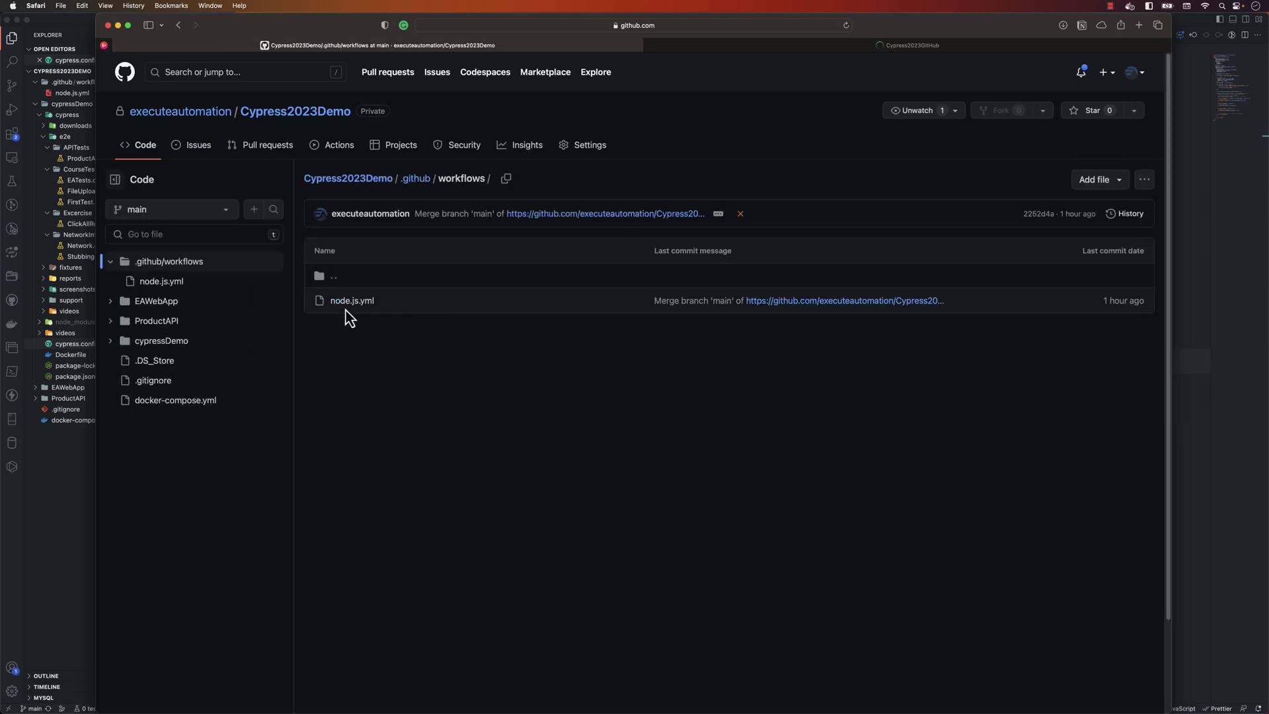
{"action": "left_click", "coordinate": [349, 302]}
{"action": "scroll", "coordinate": [534, 403], "scroll_direction": "down", "scroll_amount": 2}
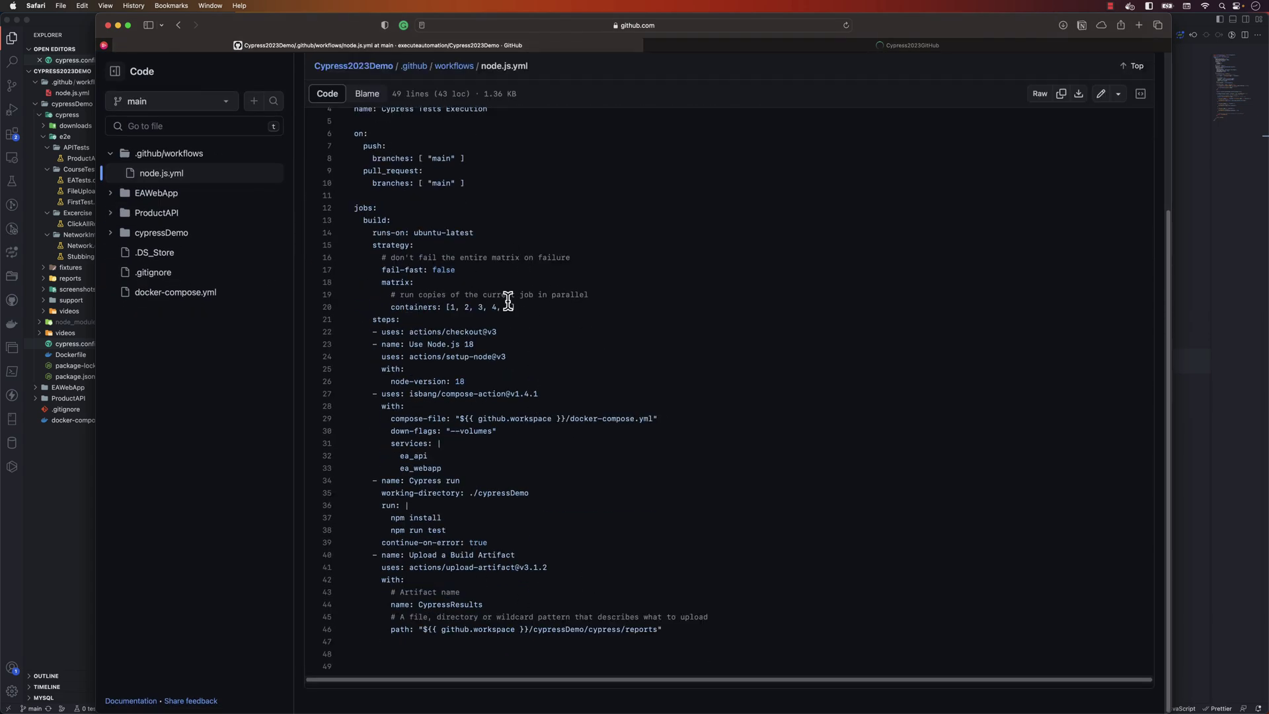
{"action": "scroll", "coordinate": [499, 555], "scroll_direction": "up", "scroll_amount": 4}
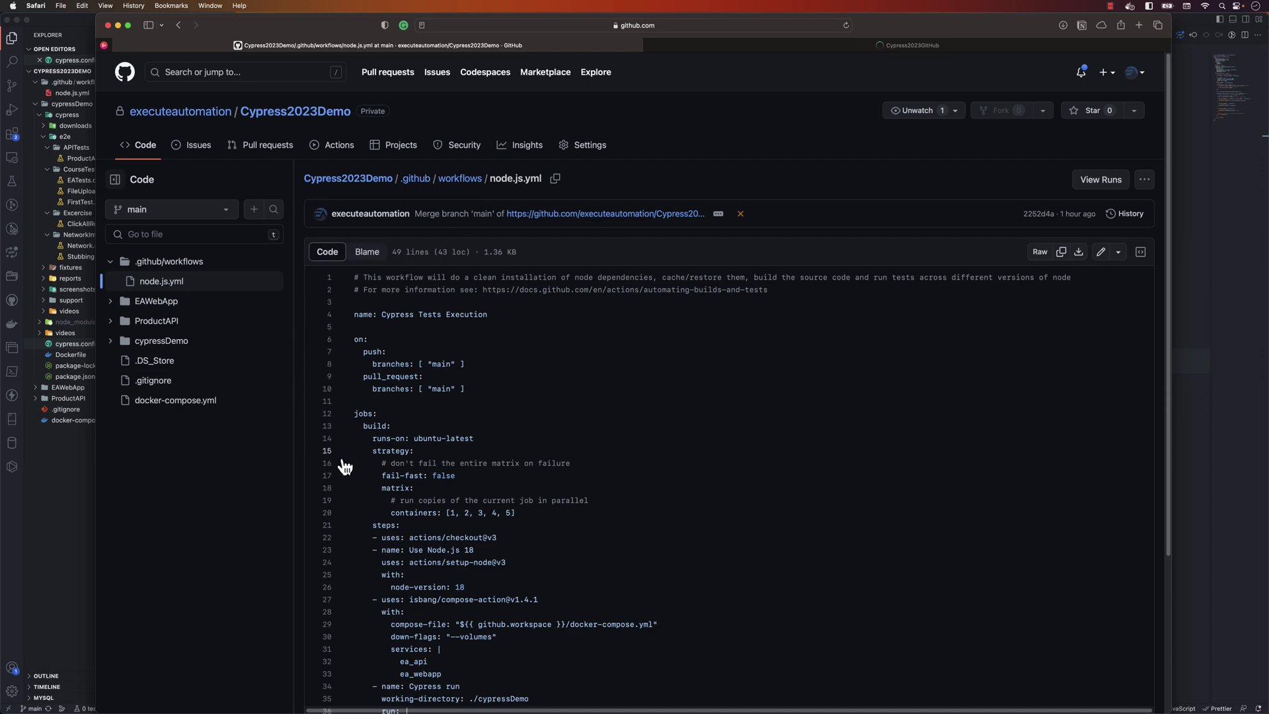
{"action": "left_click", "coordinate": [680, 46]}
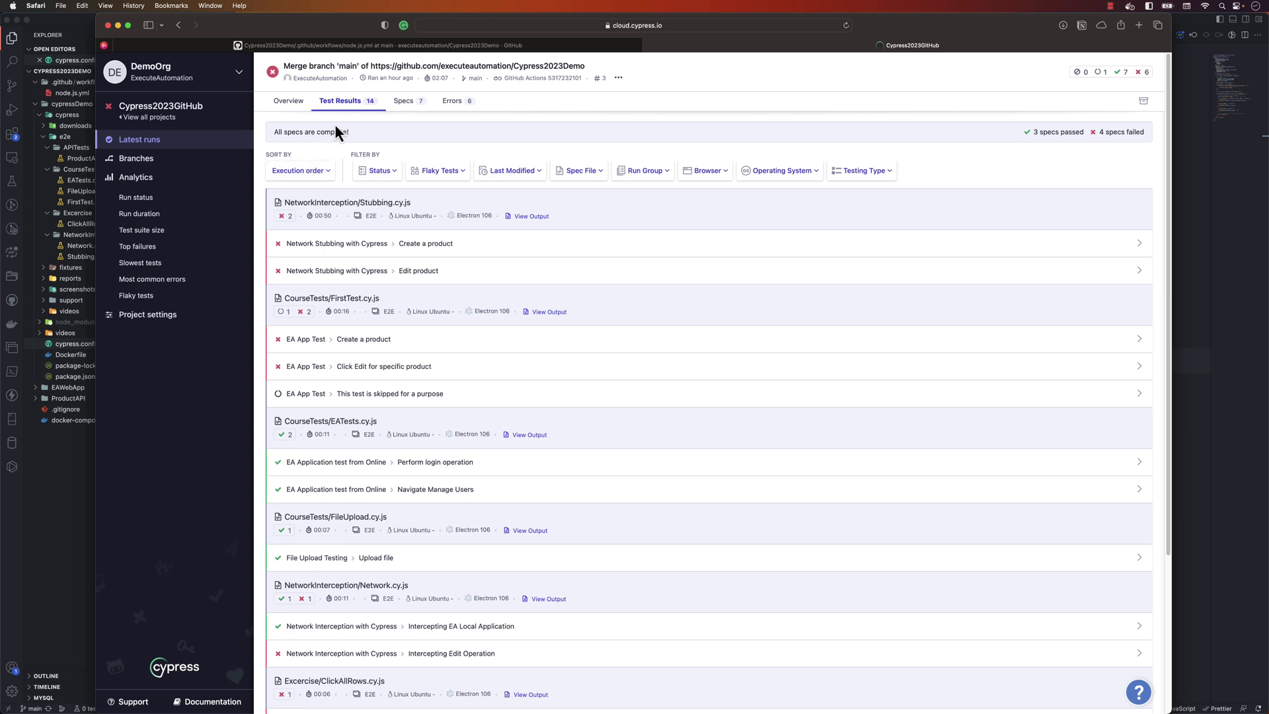
Review the Specs machine breakdown, Overview, and the Create a product error, returning to GitHub.
{"action": "left_click", "coordinate": [404, 102]}
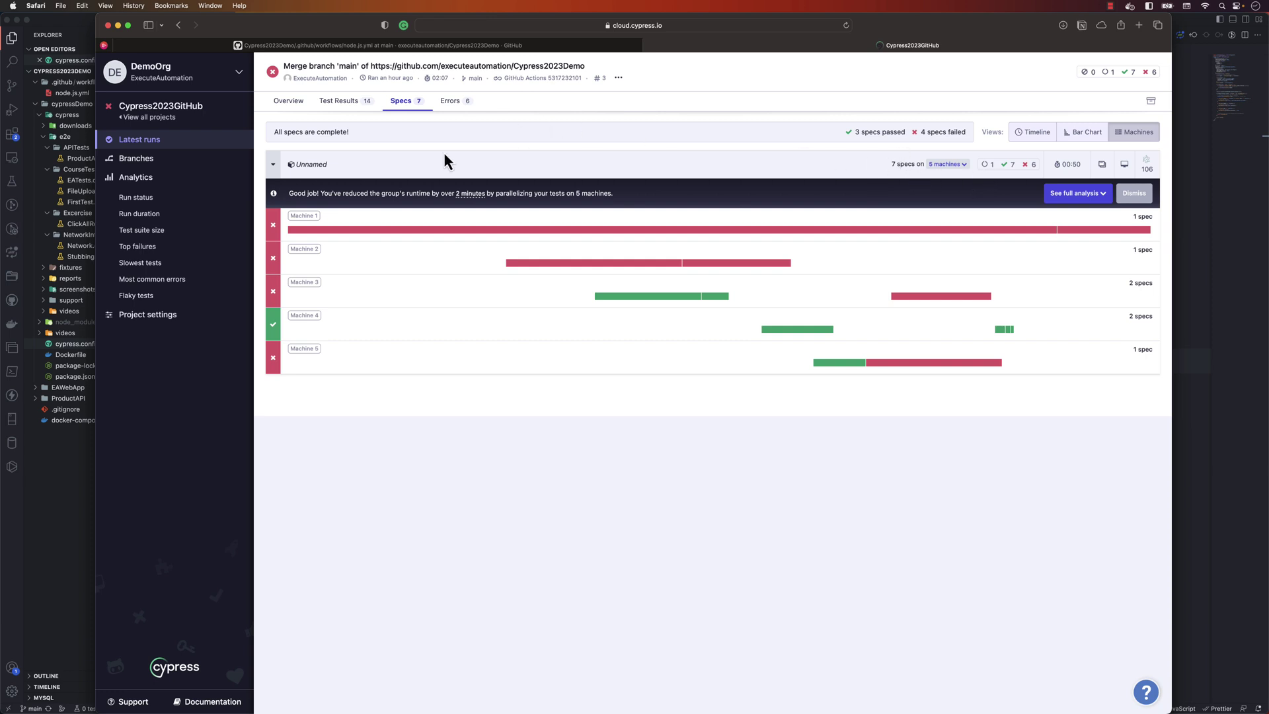
{"action": "left_click", "coordinate": [295, 103]}
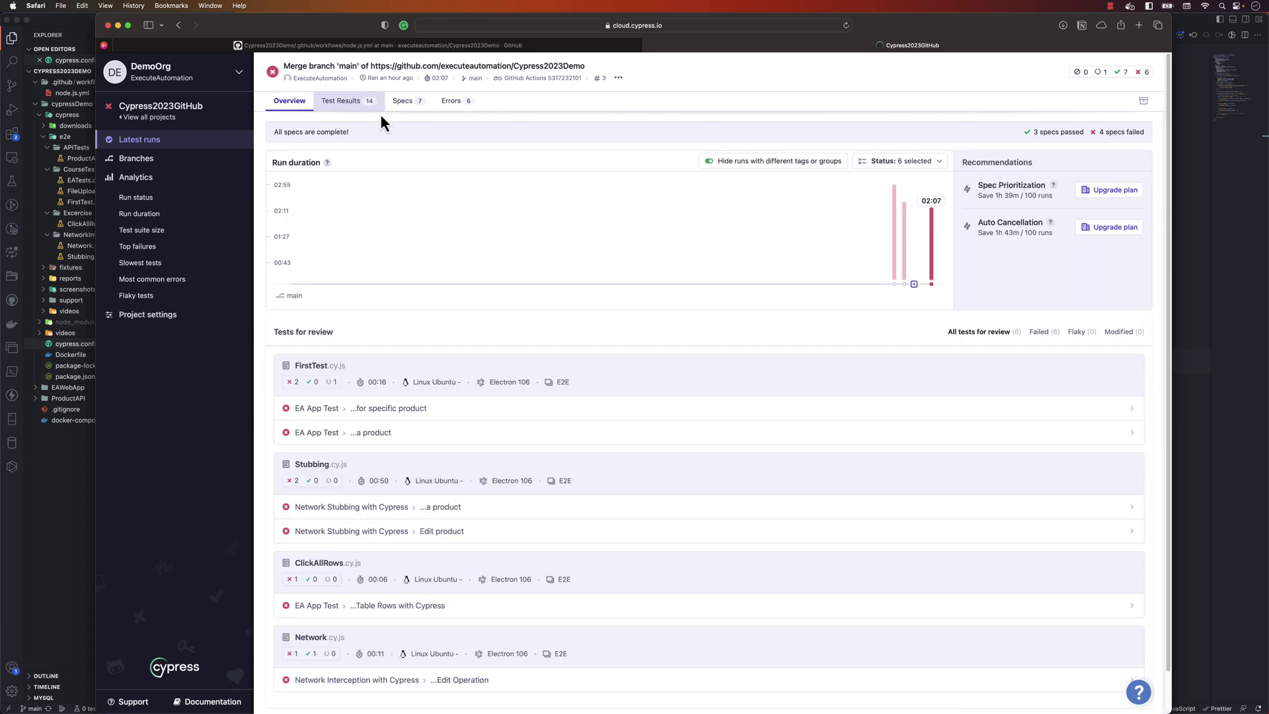
{"action": "left_click", "coordinate": [347, 102]}
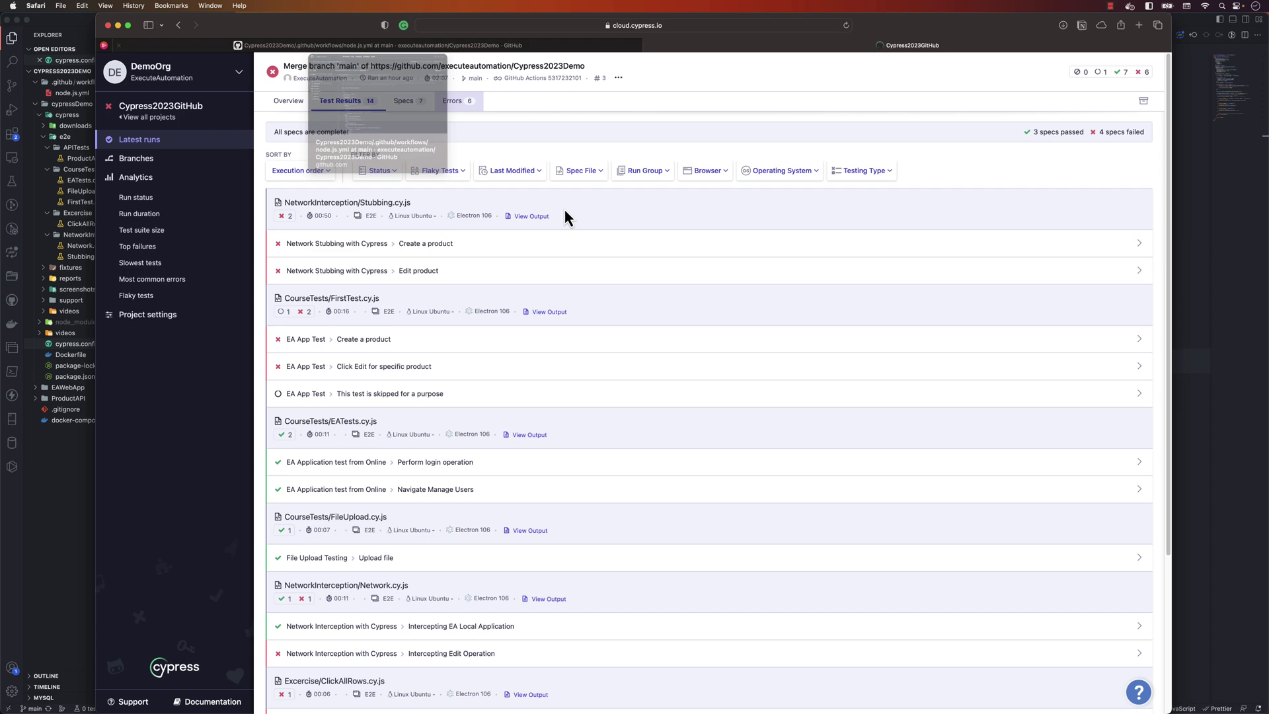
{"action": "left_click", "coordinate": [466, 245]}
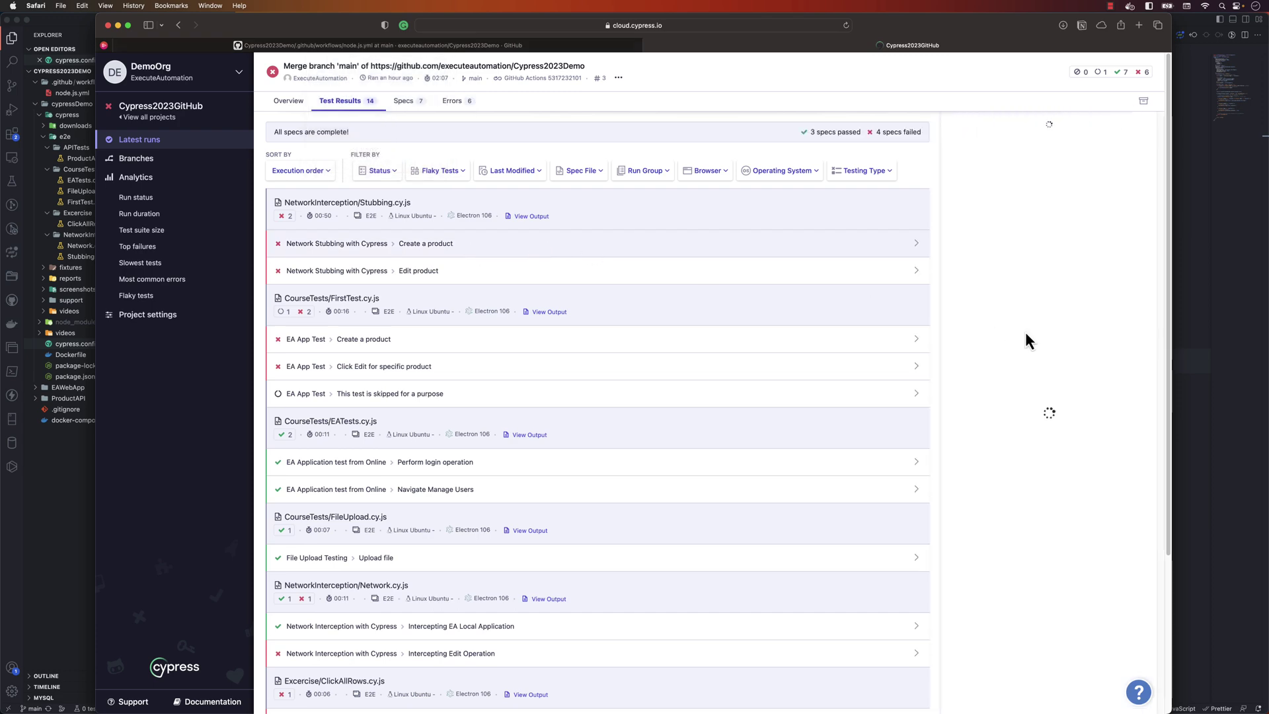
{"action": "left_click", "coordinate": [417, 43]}
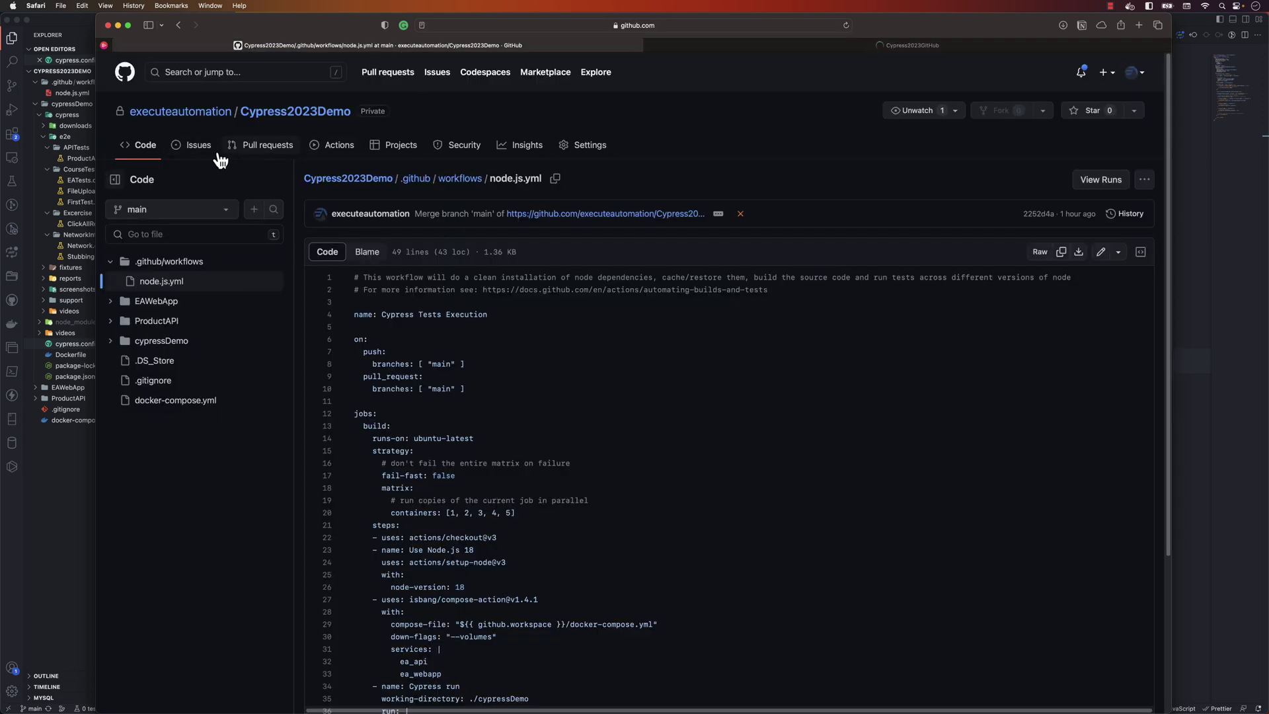
From the Code page and commit checks, reach Actions run #9 and download CypressResults.
{"action": "left_click", "coordinate": [145, 145]}
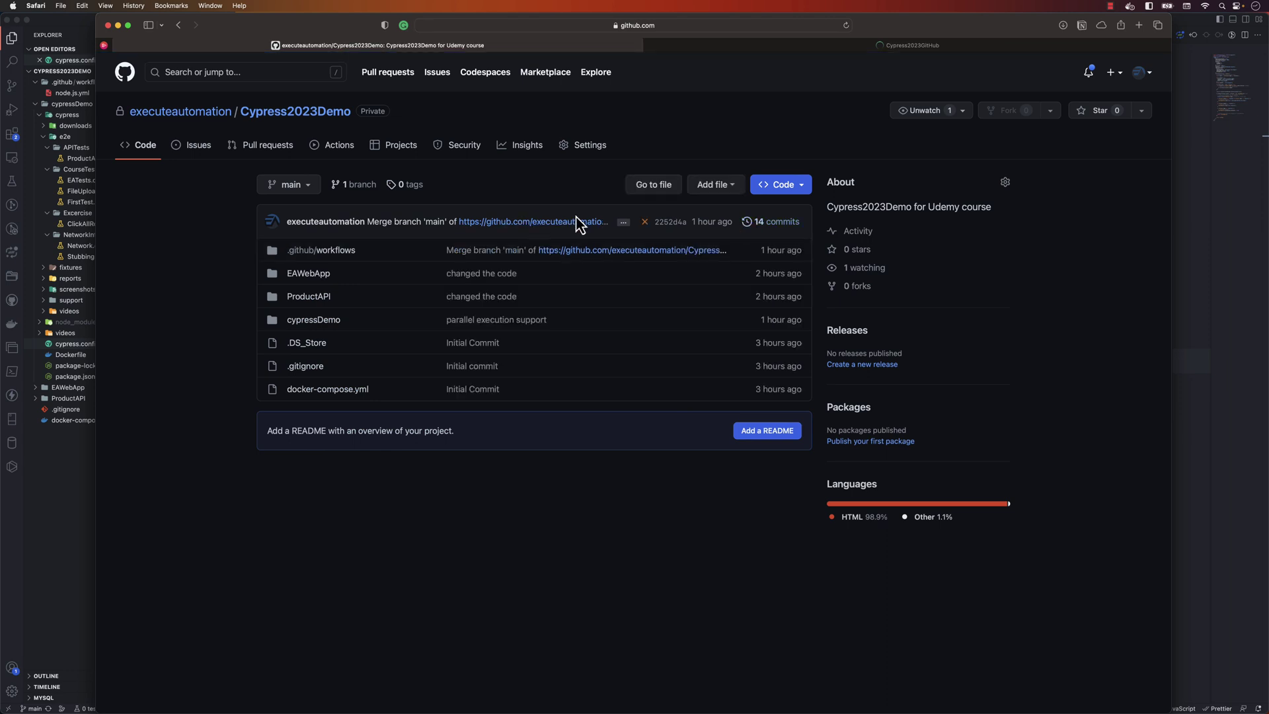
{"action": "left_click", "coordinate": [643, 223]}
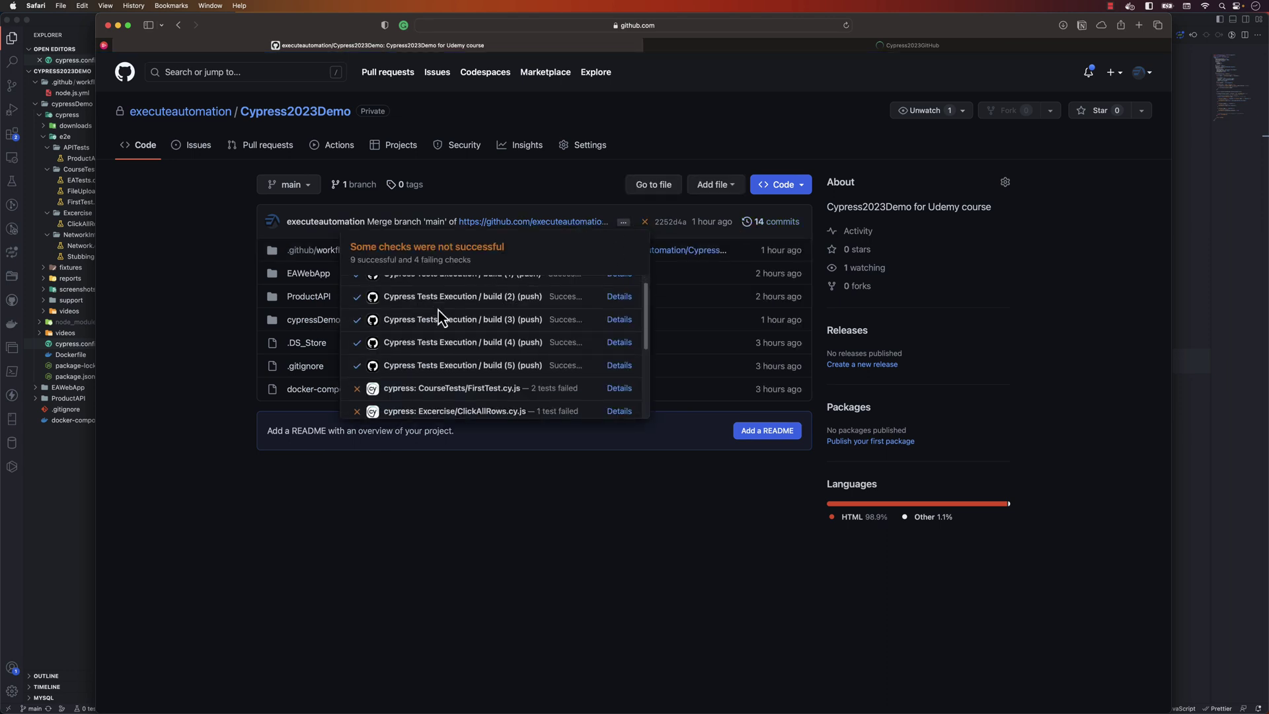
{"action": "scroll", "coordinate": [439, 311], "scroll_direction": "down", "scroll_amount": 5}
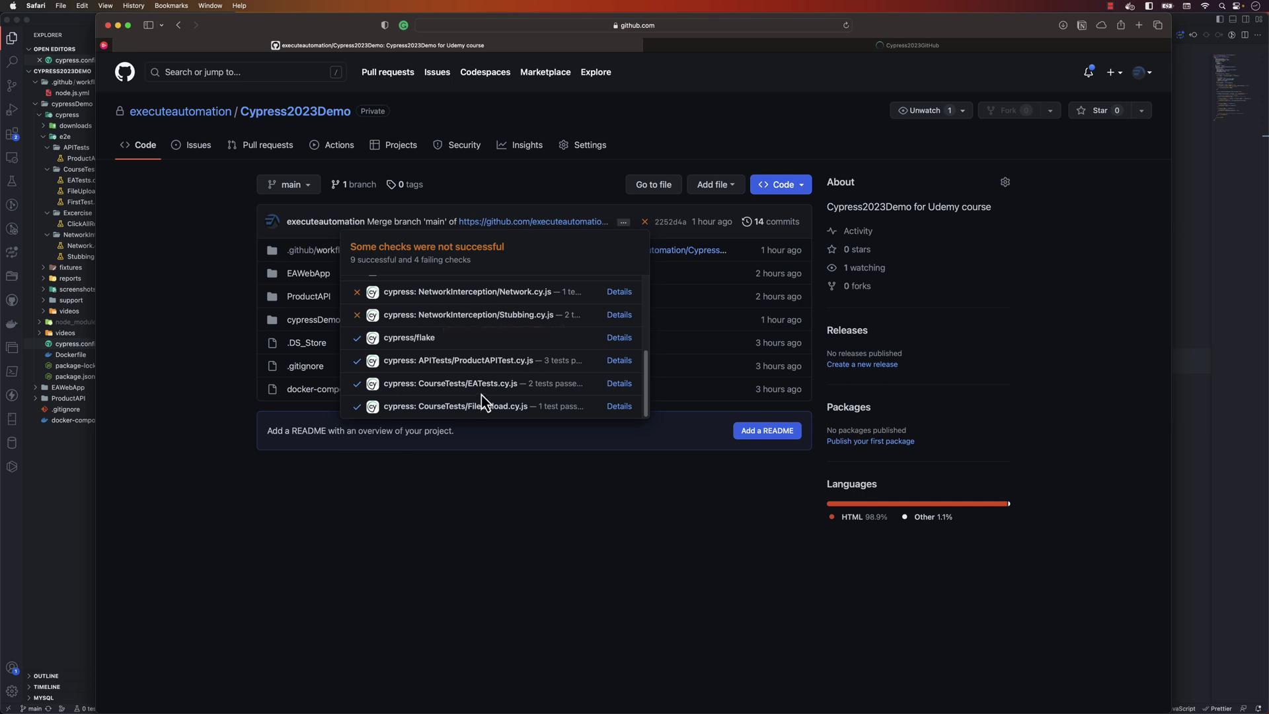
{"action": "left_click", "coordinate": [339, 149]}
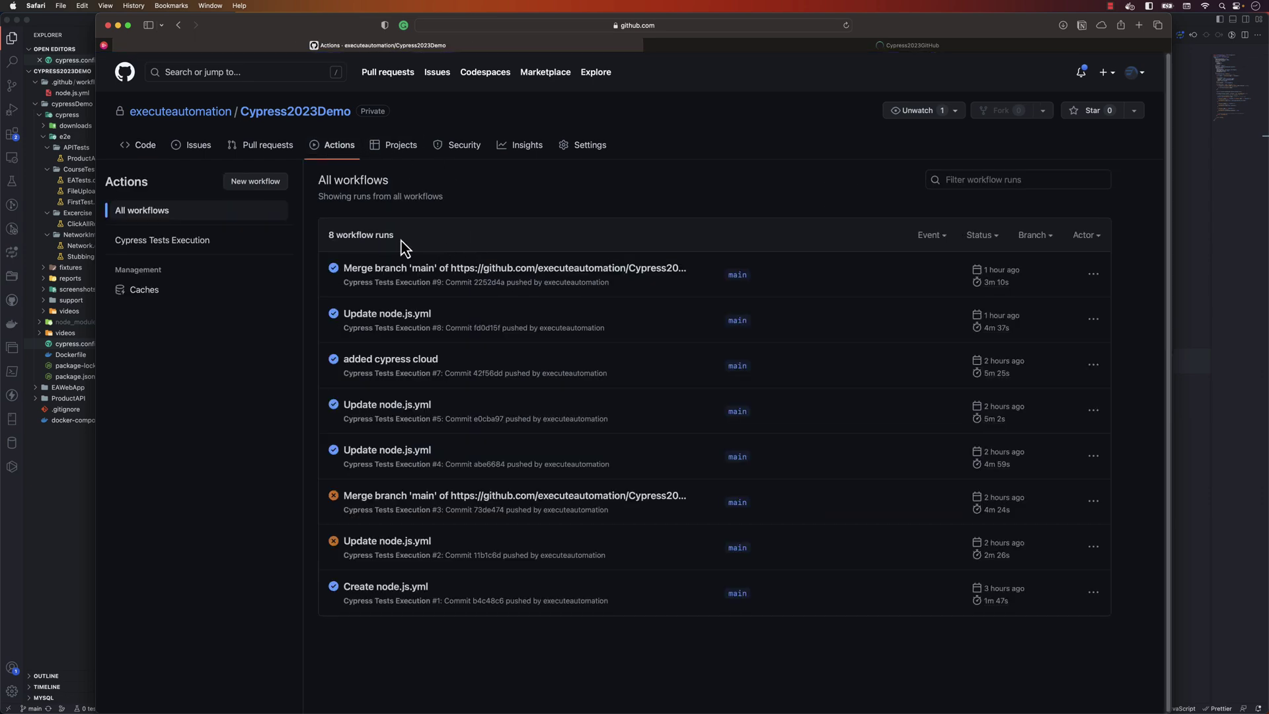
{"action": "left_click", "coordinate": [501, 268]}
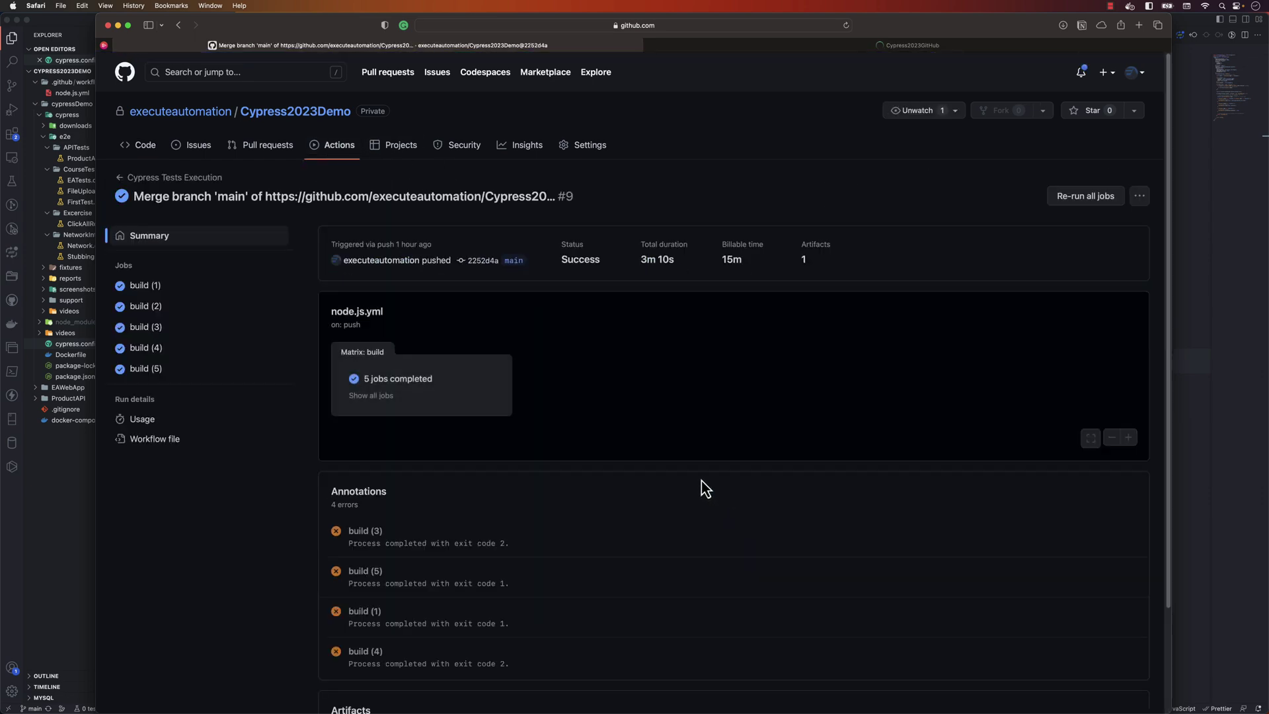
{"action": "scroll", "coordinate": [695, 481], "scroll_direction": "down", "scroll_amount": 3}
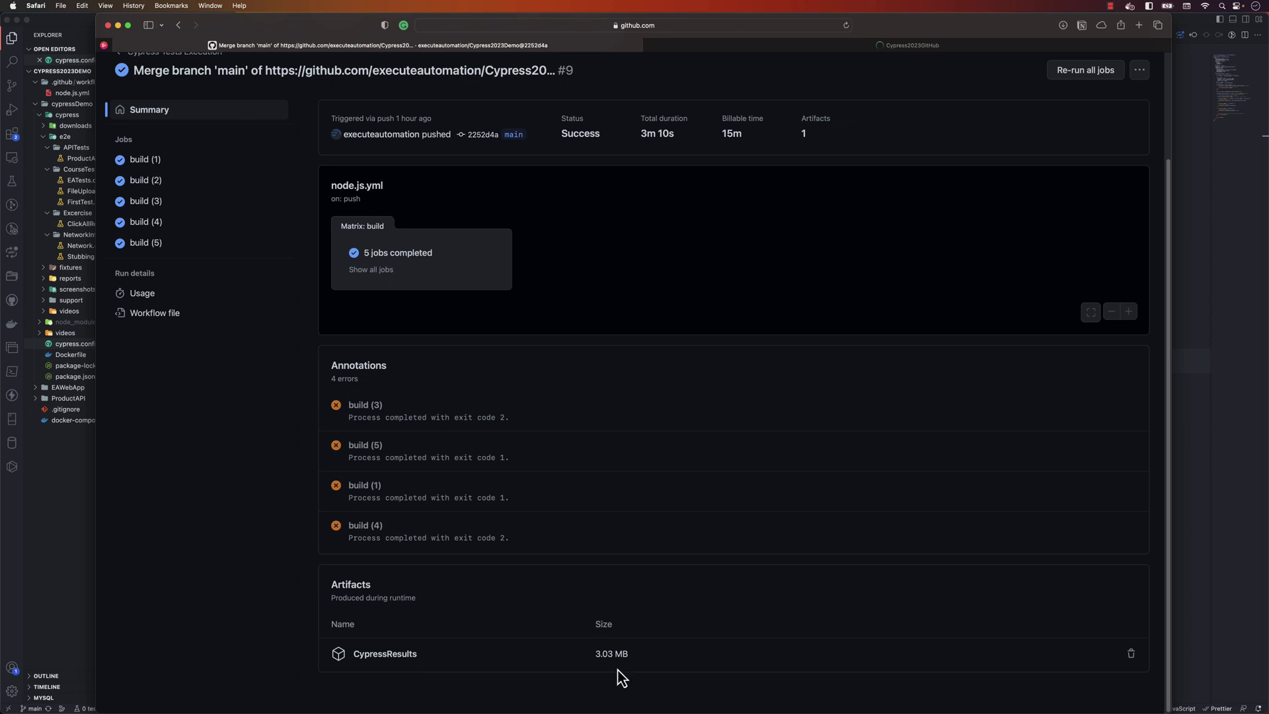
{"action": "left_click", "coordinate": [1064, 26]}
Load the downloaded HTML report, expand Create a product and play its spec video.
{"action": "left_click", "coordinate": [1027, 99]}
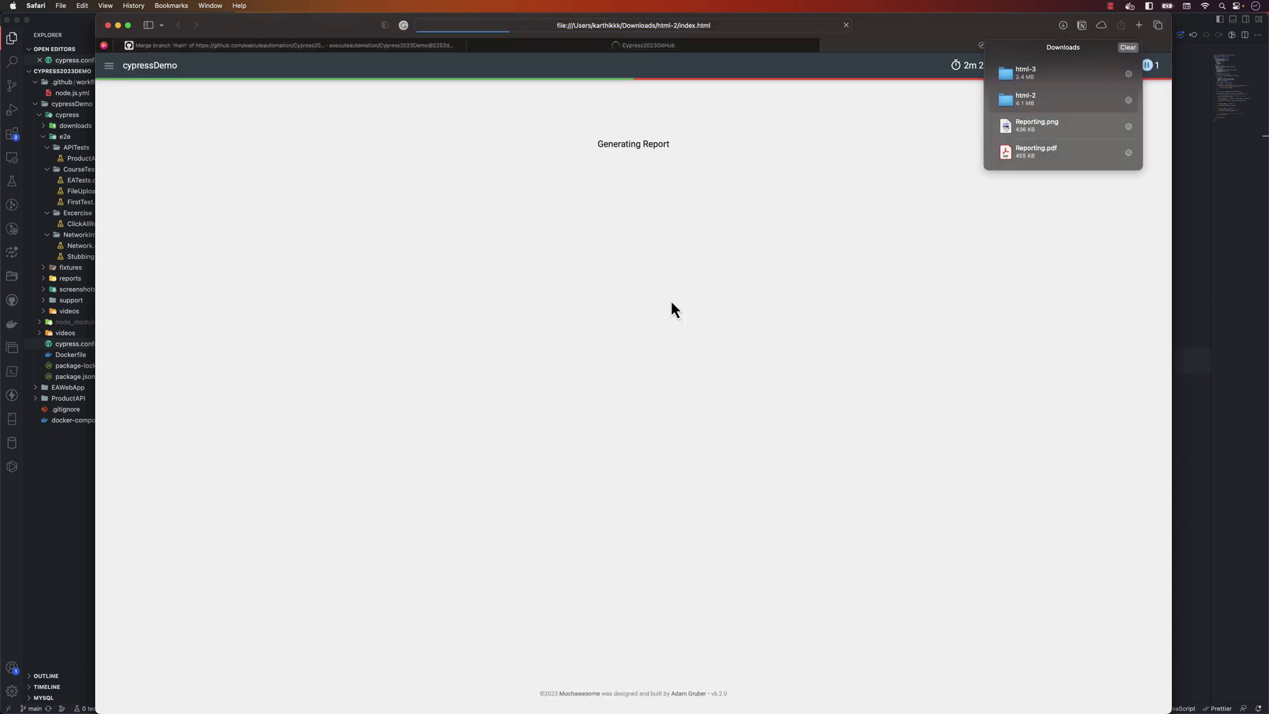
{"action": "left_click", "coordinate": [956, 218]}
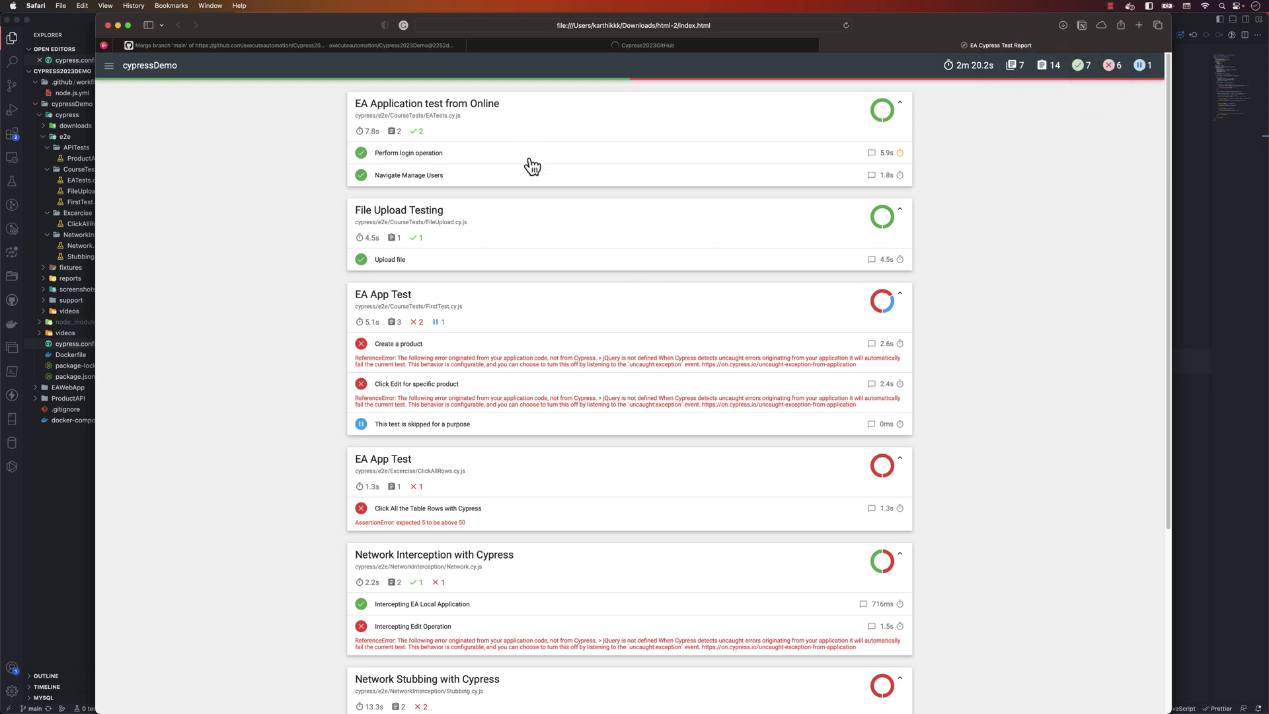
{"action": "scroll", "coordinate": [690, 217], "scroll_direction": "down", "scroll_amount": 1}
{"action": "scroll", "coordinate": [690, 217], "scroll_direction": "down", "scroll_amount": 3}
{"action": "scroll", "coordinate": [687, 219], "scroll_direction": "up", "scroll_amount": 3}
{"action": "scroll", "coordinate": [555, 264], "scroll_direction": "down", "scroll_amount": 2}
{"action": "left_click", "coordinate": [538, 312]}
{"action": "scroll", "coordinate": [592, 303], "scroll_direction": "down", "scroll_amount": 5}
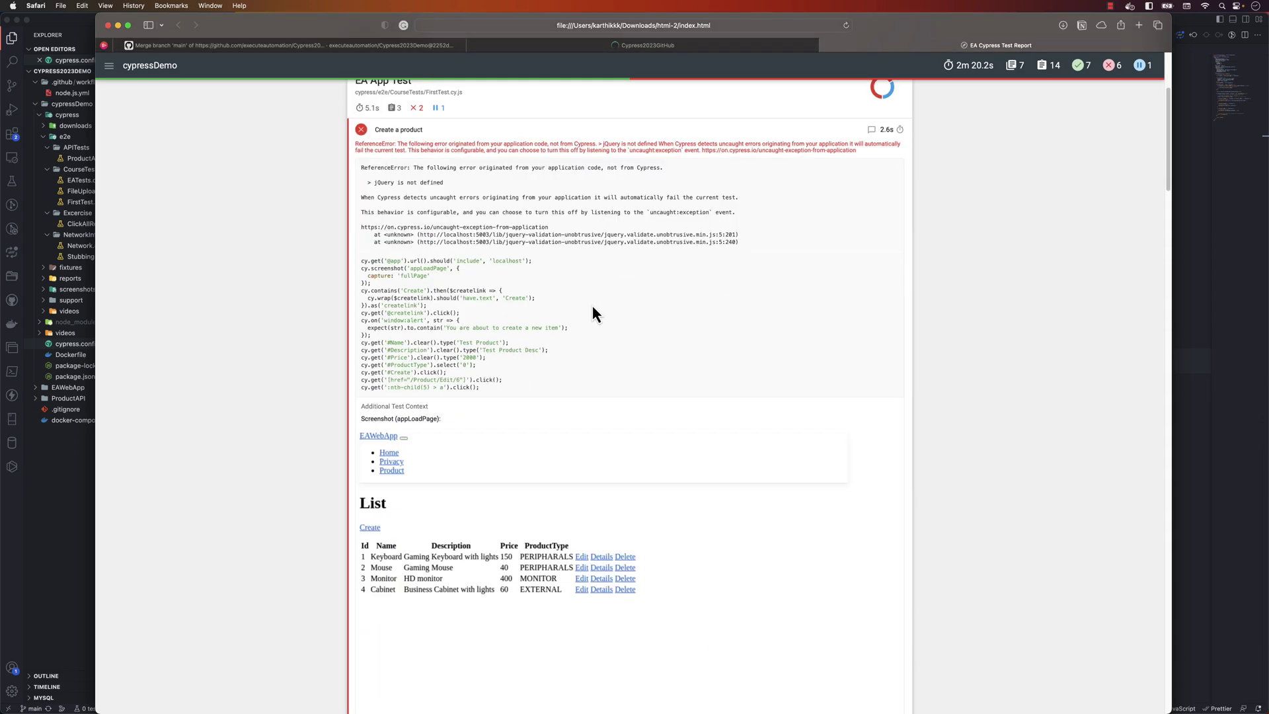
{"action": "scroll", "coordinate": [592, 302], "scroll_direction": "down", "scroll_amount": 3}
{"action": "scroll", "coordinate": [592, 303], "scroll_direction": "down", "scroll_amount": 10}
{"action": "scroll", "coordinate": [594, 302], "scroll_direction": "down", "scroll_amount": 5}
{"action": "scroll", "coordinate": [594, 301], "scroll_direction": "down", "scroll_amount": 5}
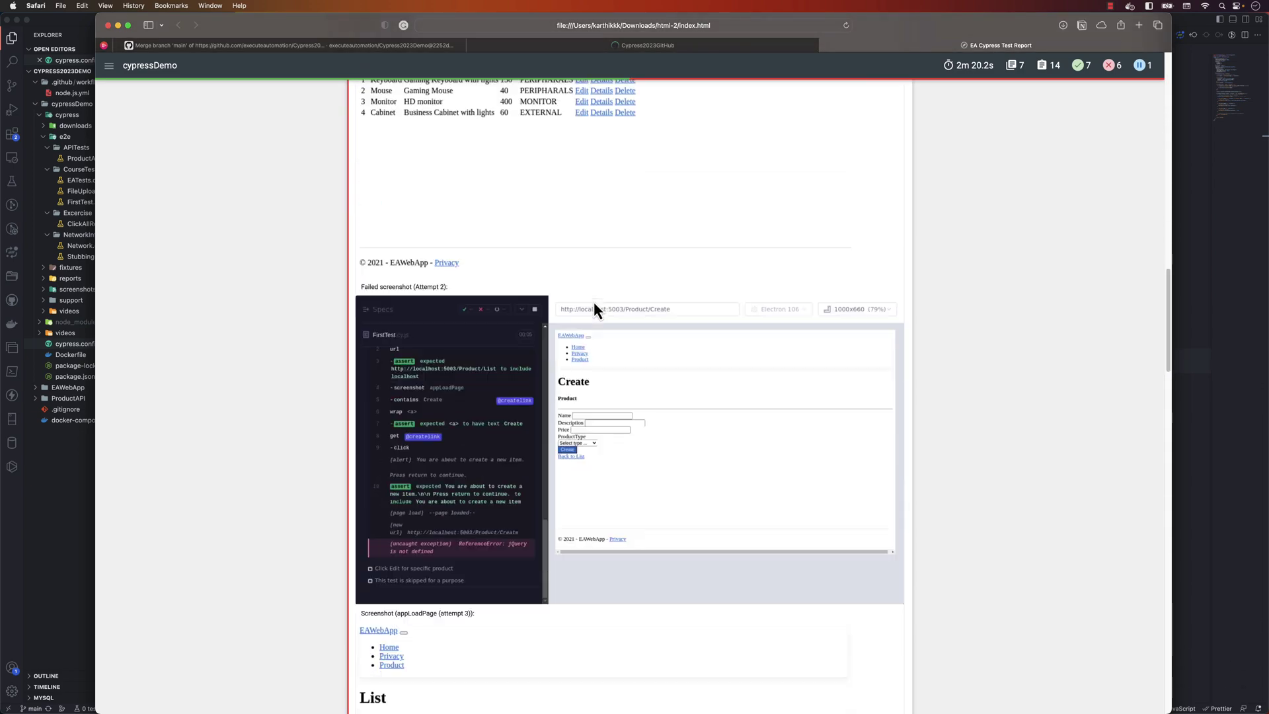
{"action": "scroll", "coordinate": [593, 301], "scroll_direction": "down", "scroll_amount": 5}
{"action": "scroll", "coordinate": [594, 300], "scroll_direction": "down", "scroll_amount": 5}
{"action": "scroll", "coordinate": [595, 302], "scroll_direction": "down", "scroll_amount": 10}
{"action": "scroll", "coordinate": [593, 302], "scroll_direction": "down", "scroll_amount": 5}
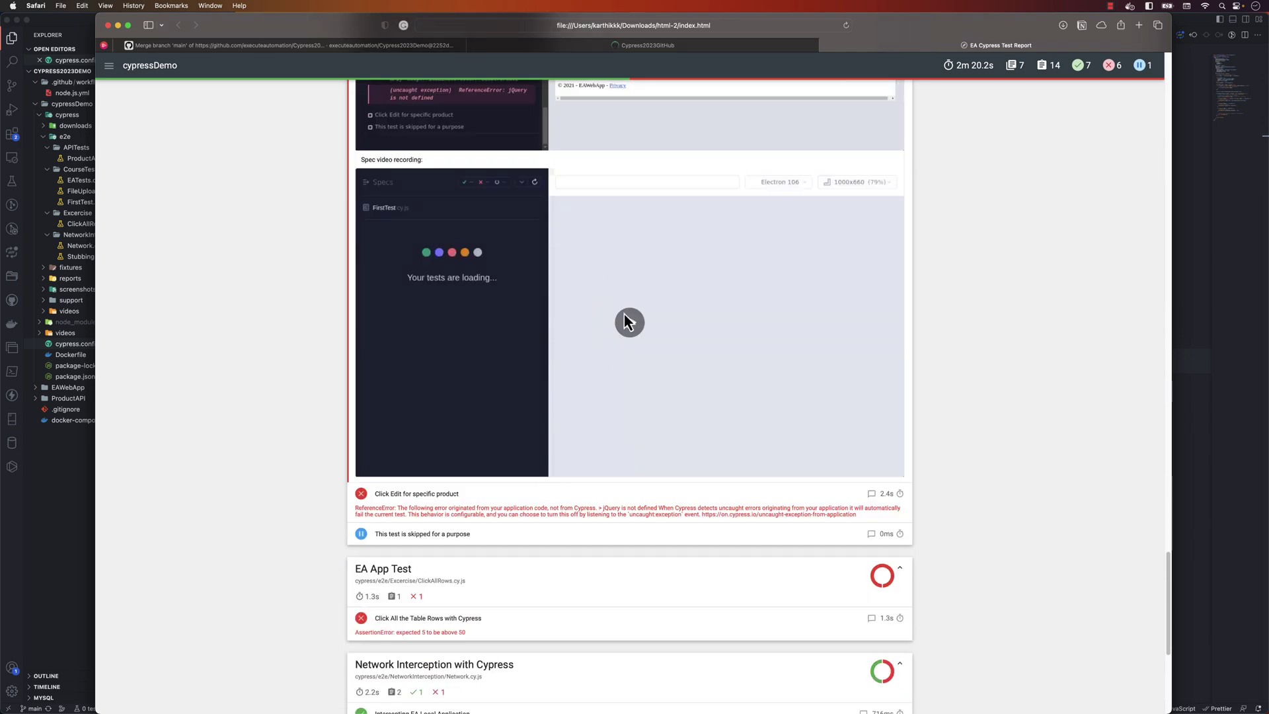
{"action": "left_click", "coordinate": [629, 318]}
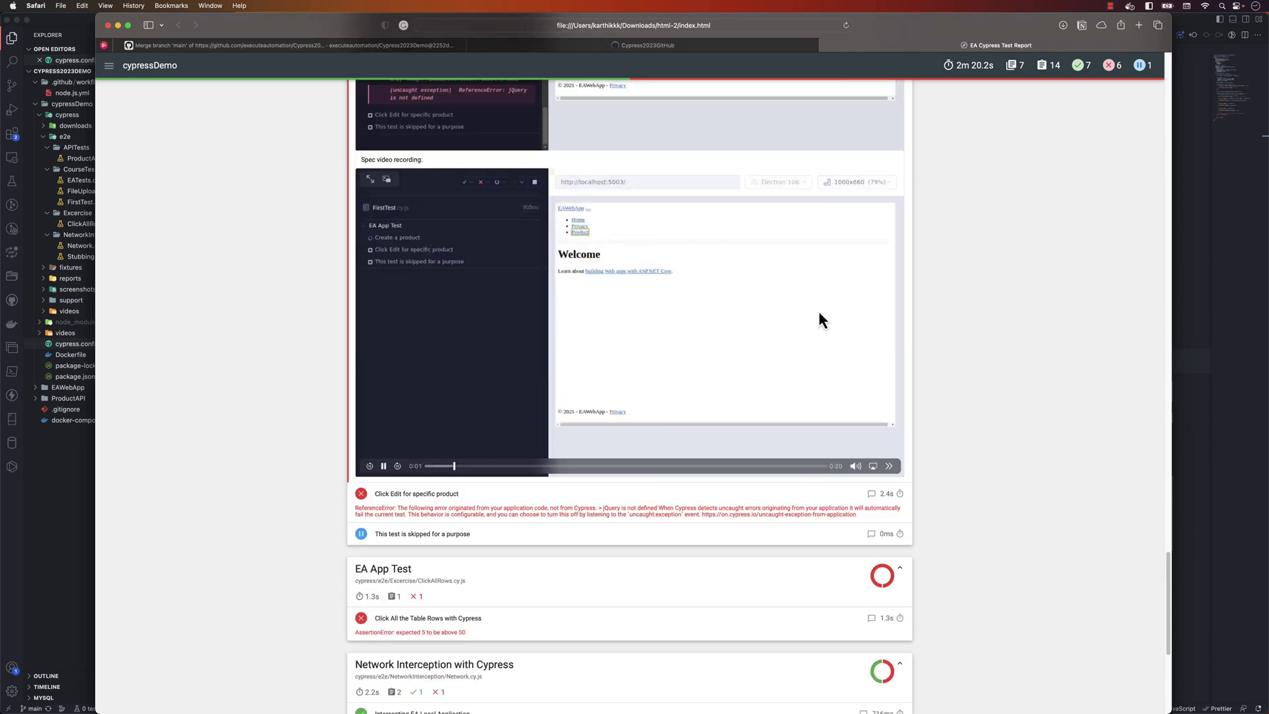